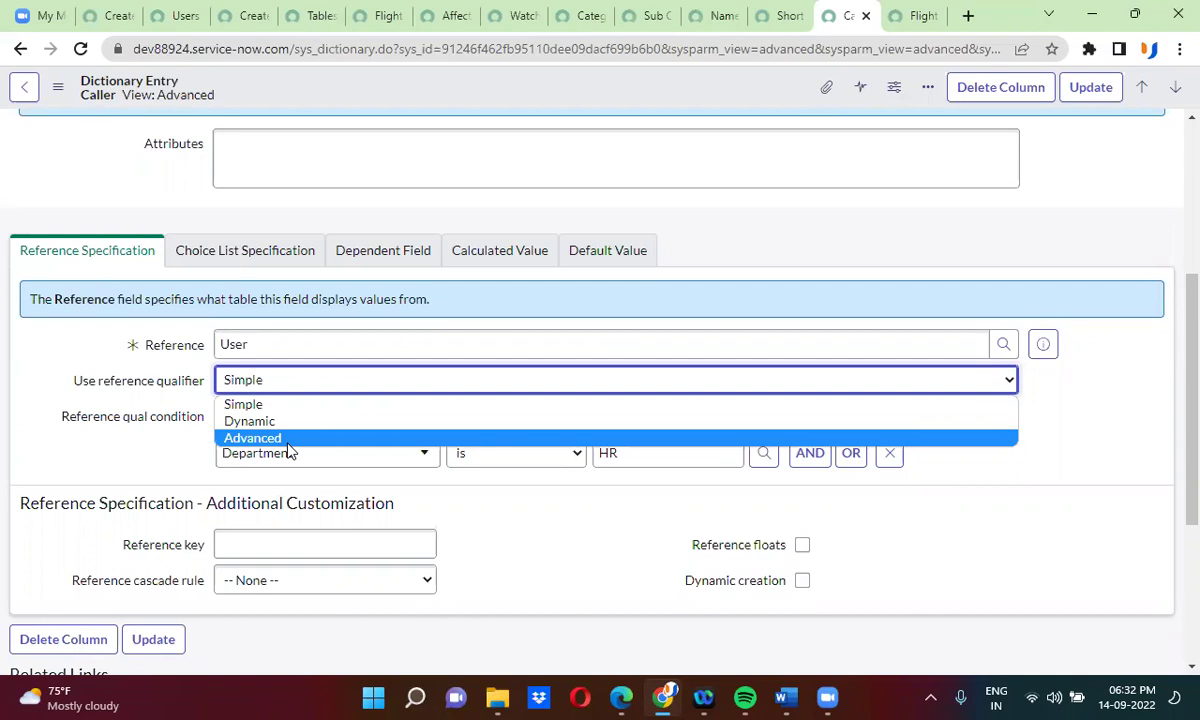
# Remove the Department is HR condition and make Caller's reference qualifier Advanced with an empty query
pyautogui.click(124, 416)
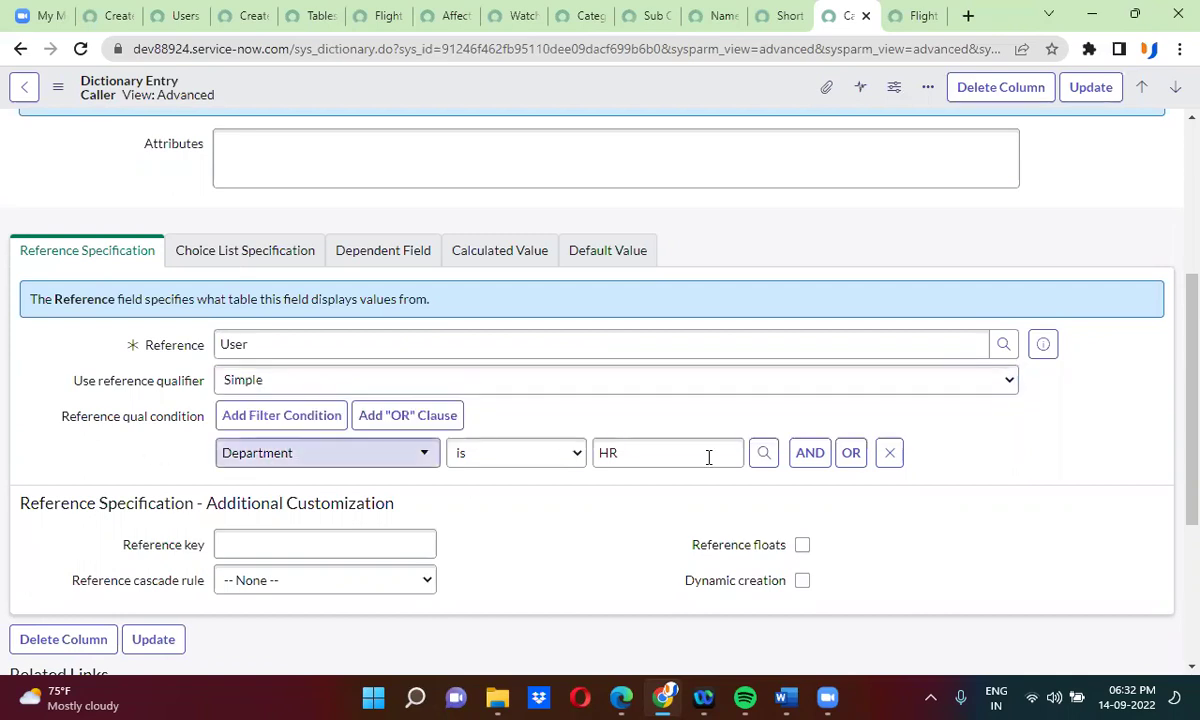
pyautogui.click(887, 455)
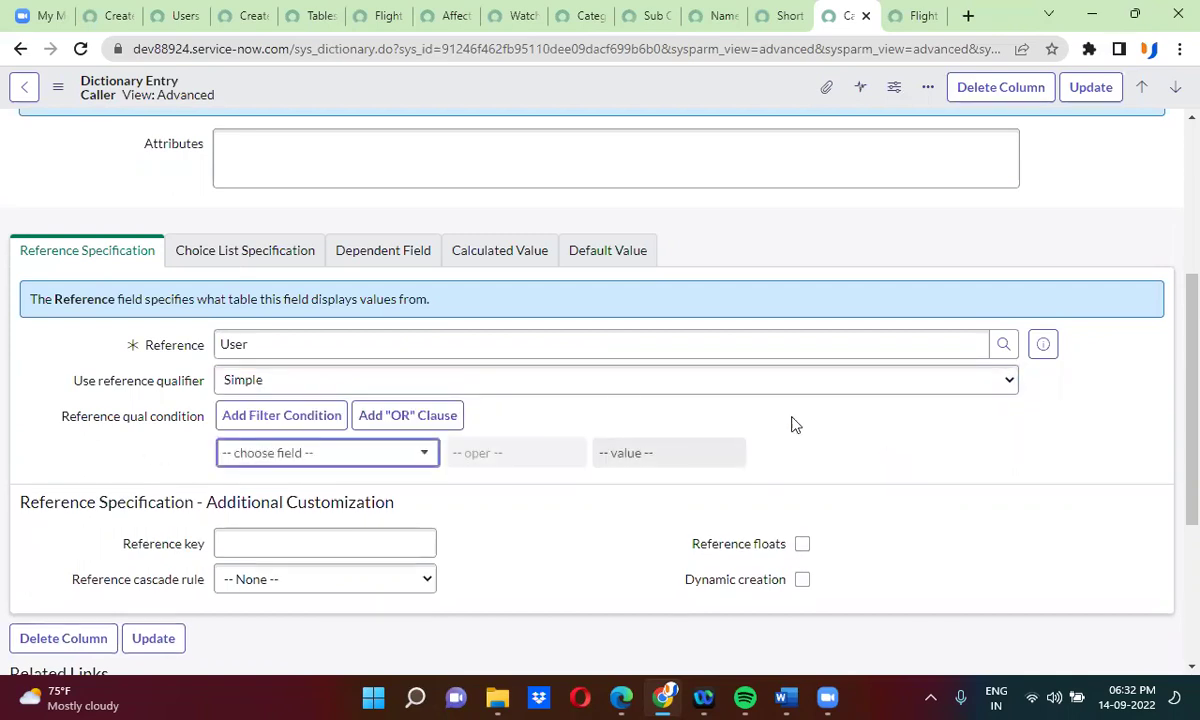
pyautogui.click(335, 388)
pyautogui.click(300, 435)
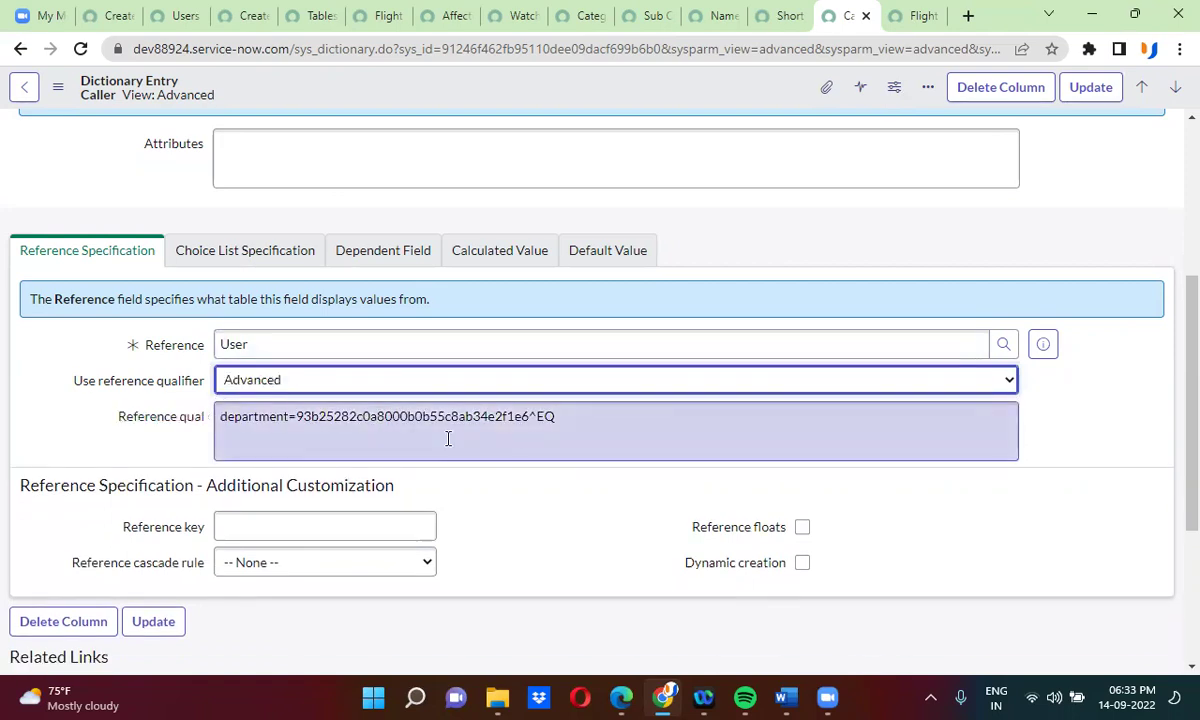
pyautogui.tripleClick(514, 431)
pyautogui.press('BackSpace')
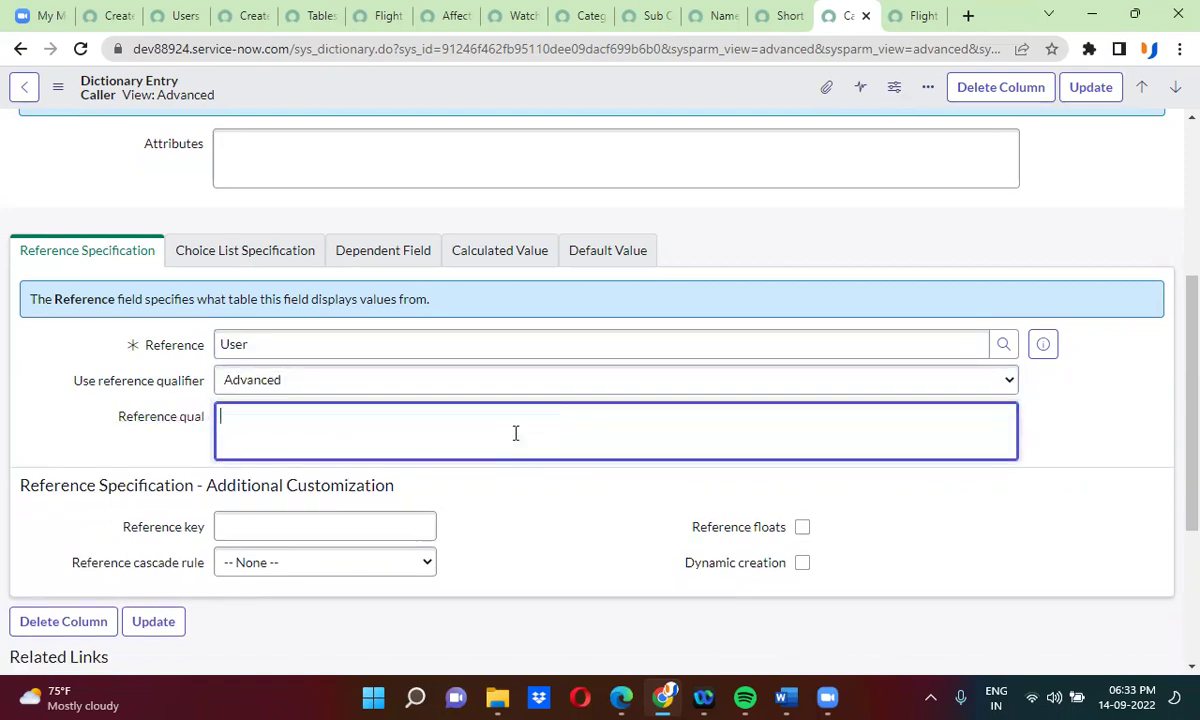
pyautogui.click(137, 453)
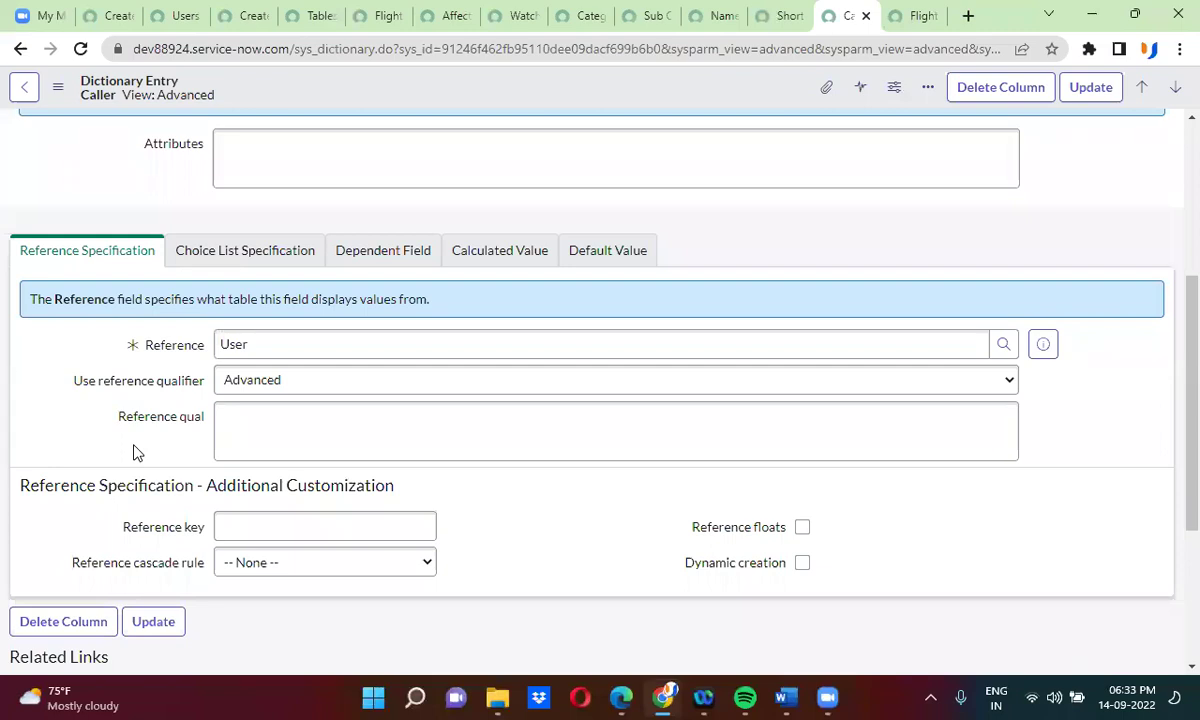
pyautogui.rightClick(584, 94)
# Save the Caller entry and remove Affected Caller's Department is Product Management condition
pyautogui.click(627, 106)
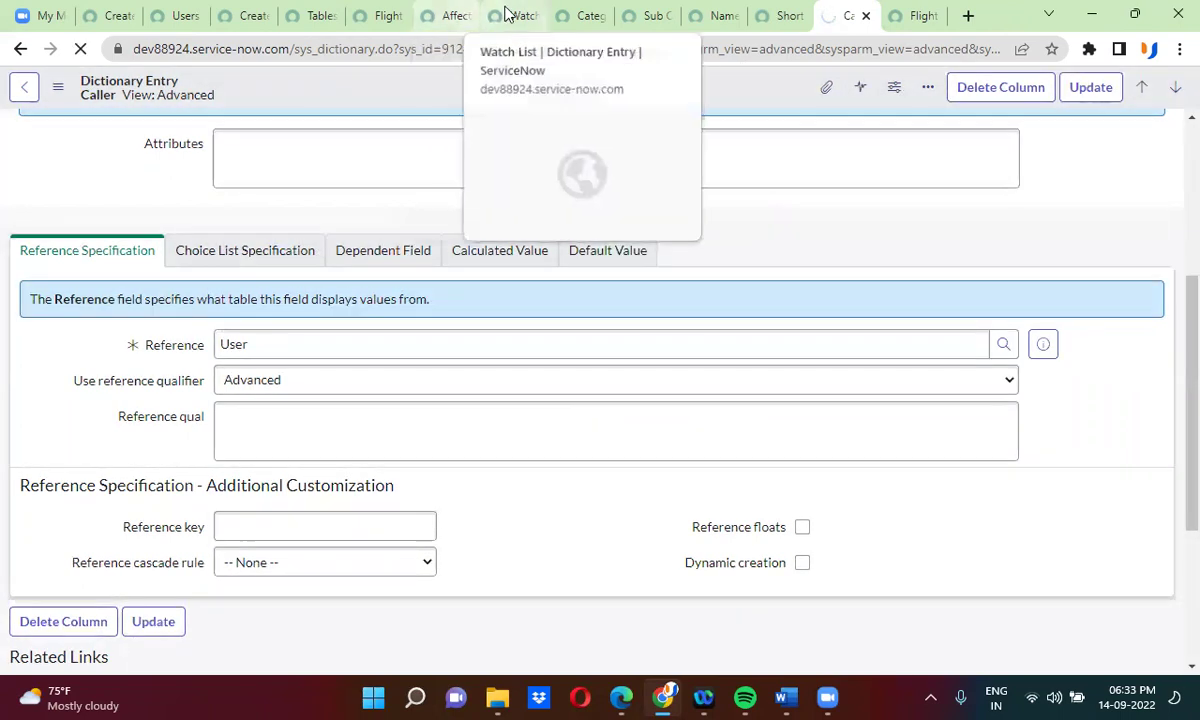
pyautogui.click(436, 12)
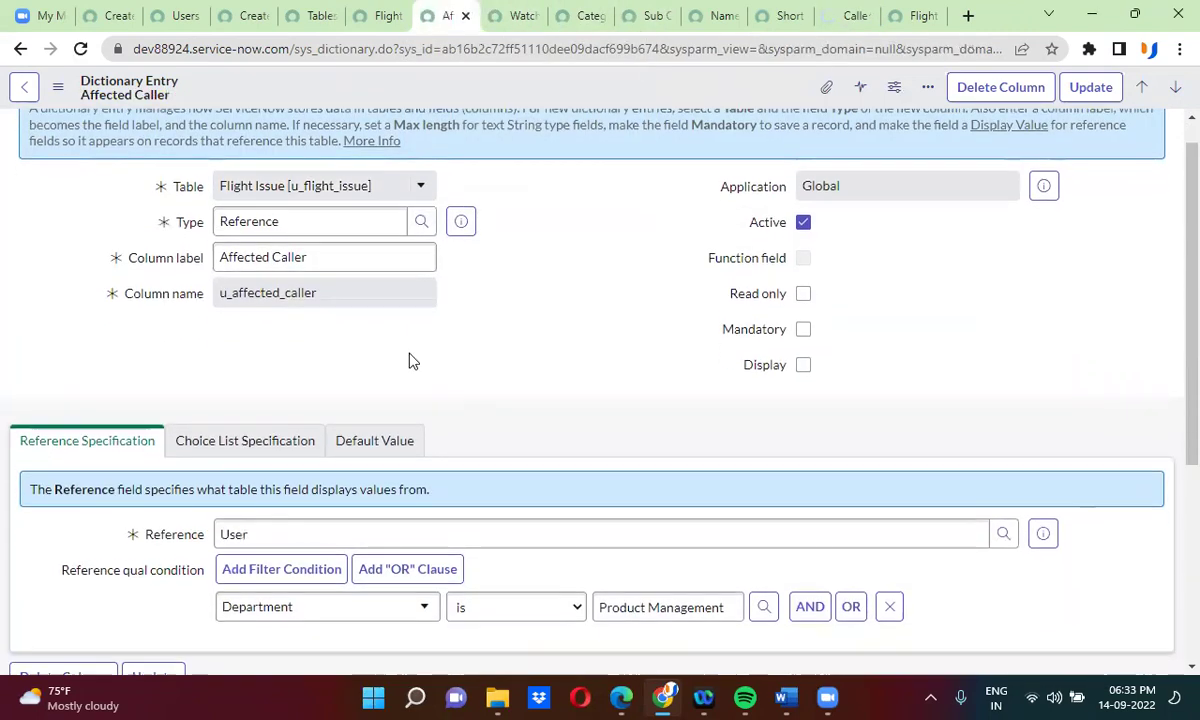
pyautogui.scroll(-1, 410, 360)
pyautogui.scroll(-2, 413, 360)
pyautogui.click(889, 452)
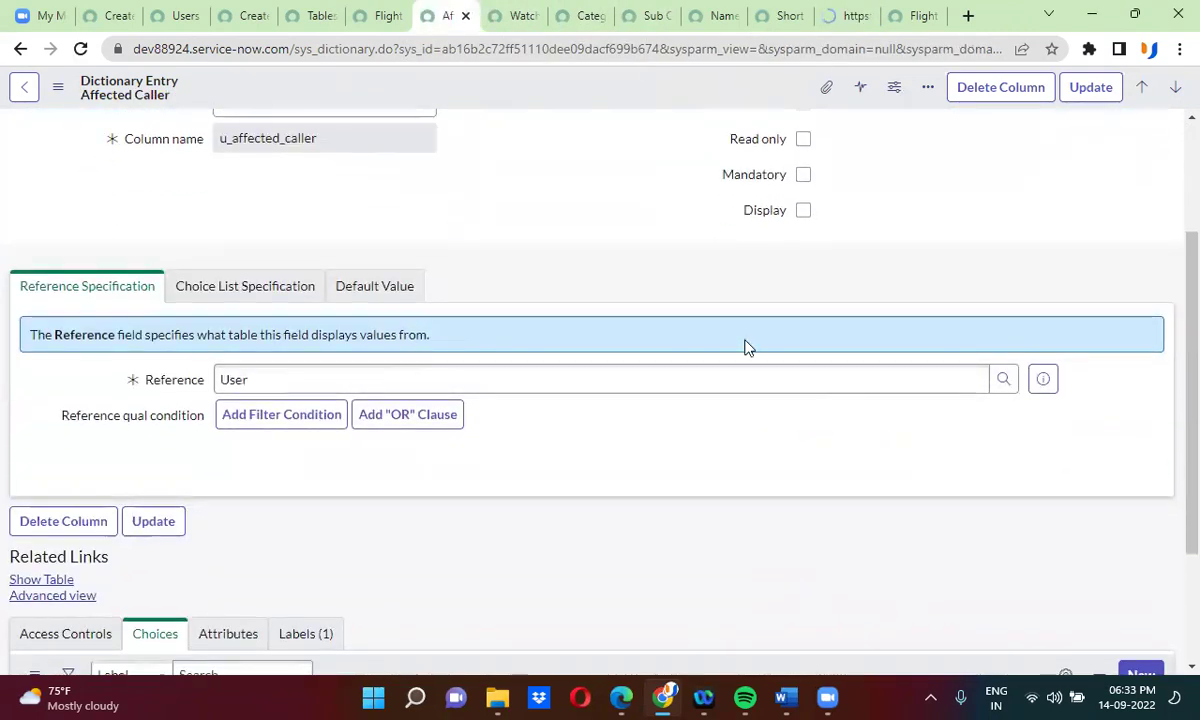
# Save the Affected Caller dictionary entry and return to the new Flight Issue form
pyautogui.rightClick(558, 93)
pyautogui.click(584, 103)
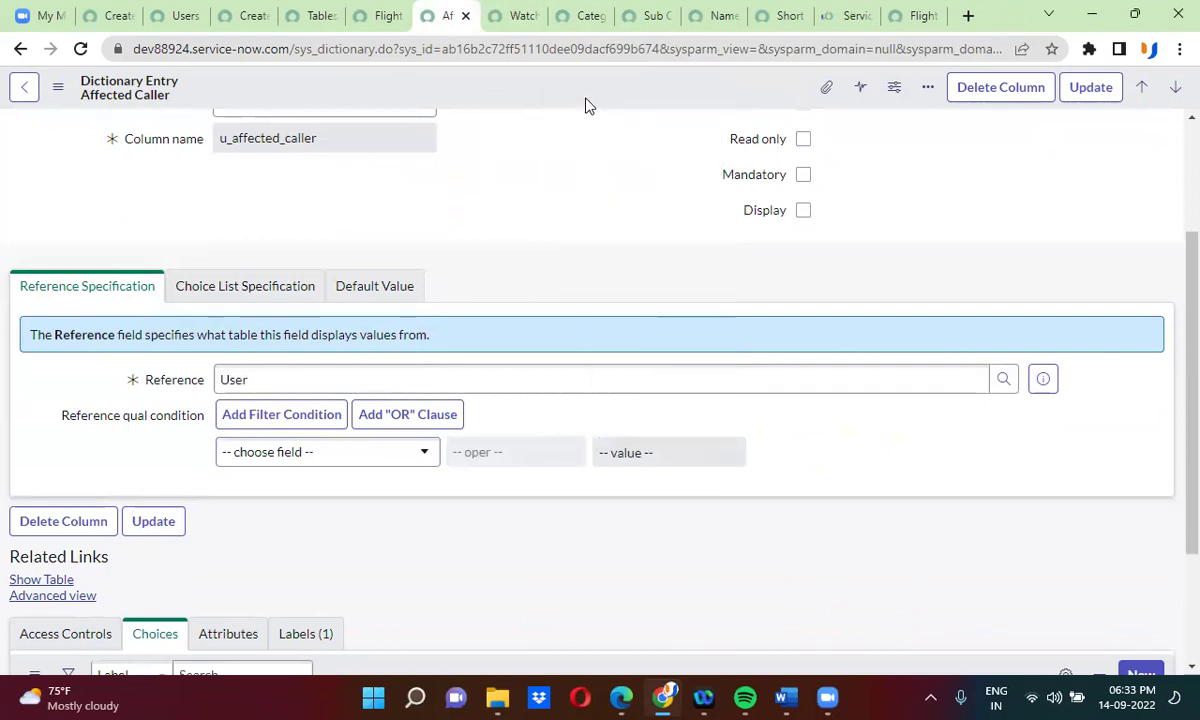
pyautogui.click(241, 15)
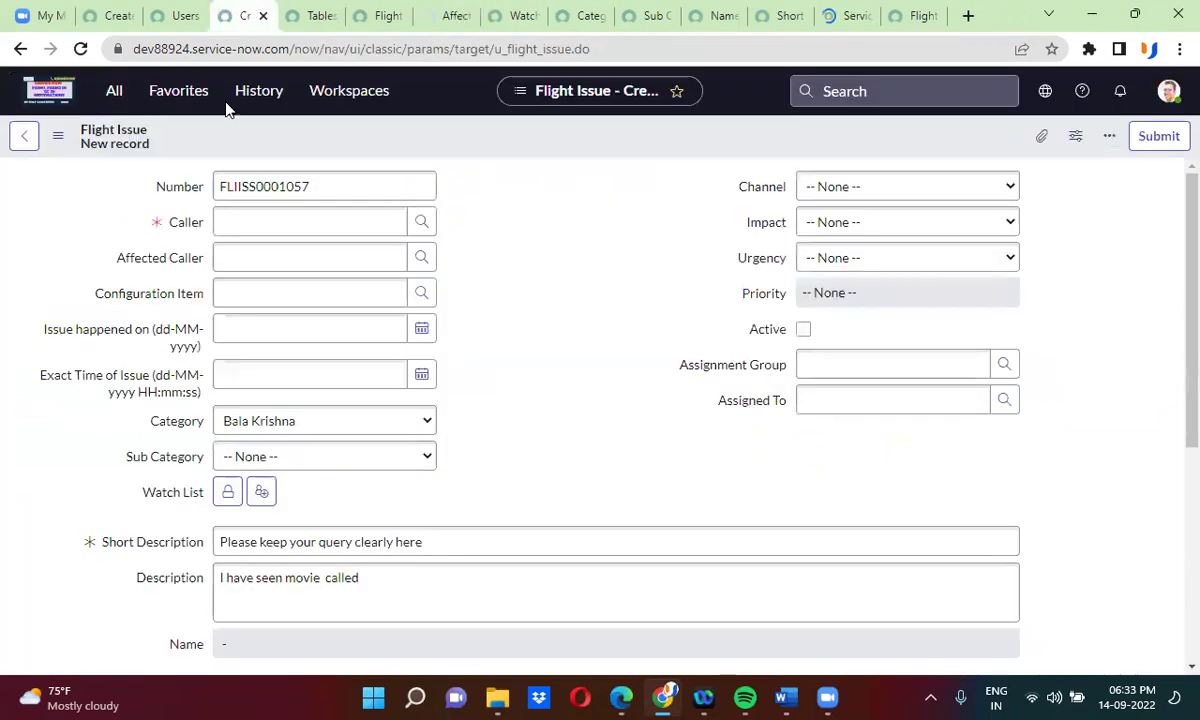
# Reload the Flight Issue form and review the users offered in the Caller lookup
pyautogui.click(81, 48)
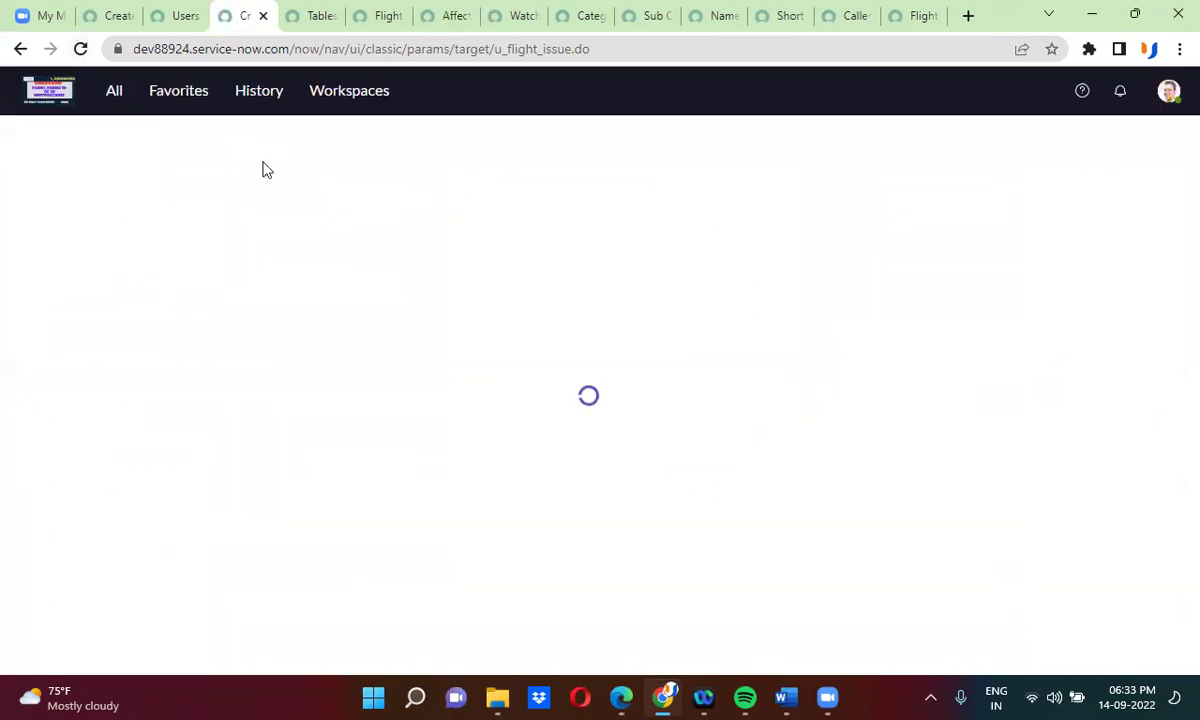
pyautogui.click(462, 260)
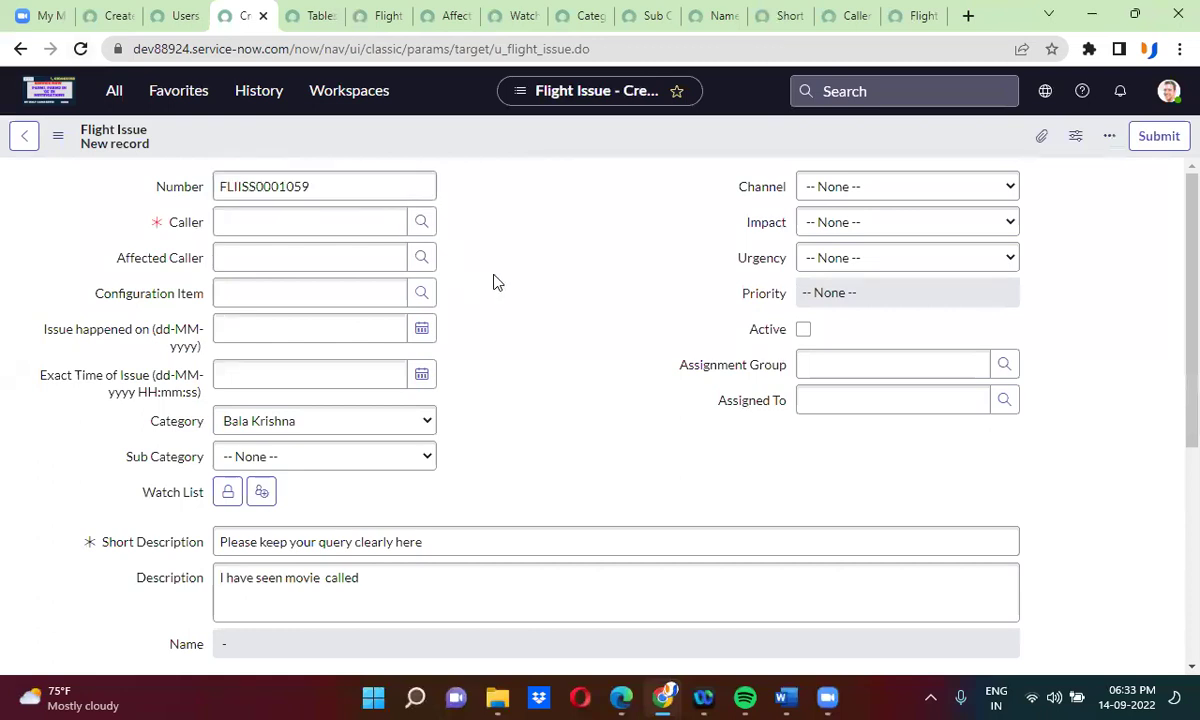
pyautogui.click(423, 223)
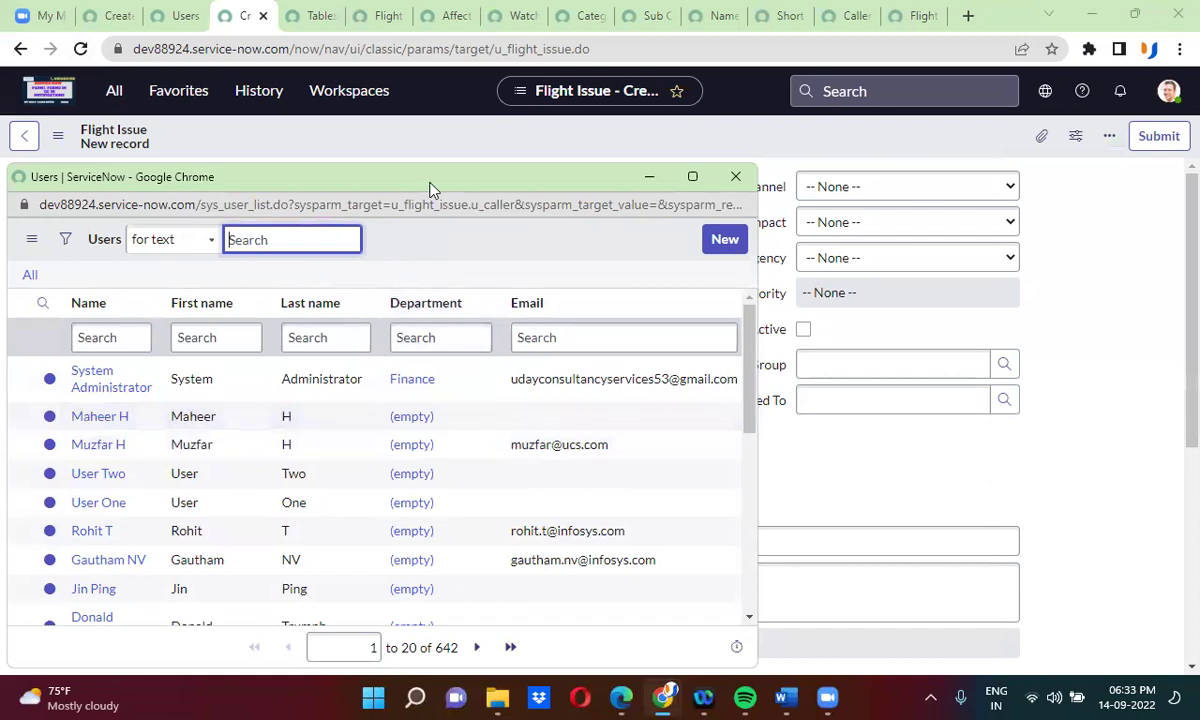
pyautogui.moveTo(453, 185); pyautogui.dragTo(723, 170)
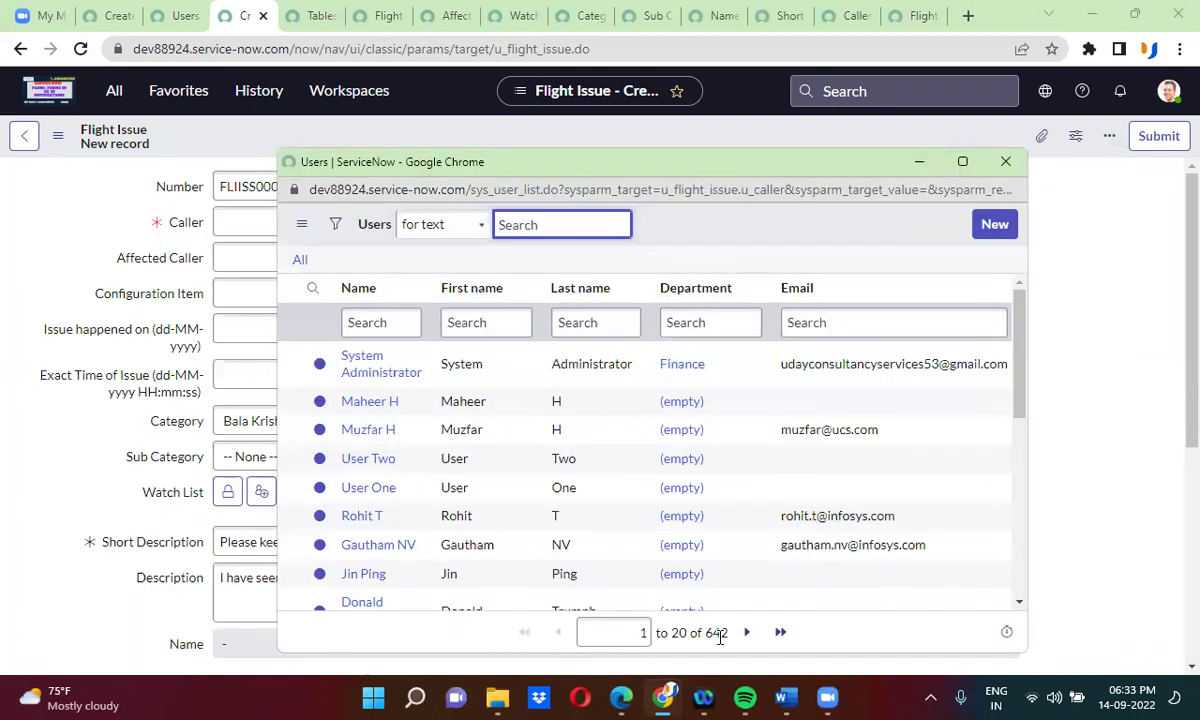
pyautogui.click(1005, 163)
# Review the users offered in the Affected Caller lookup
pyautogui.click(421, 258)
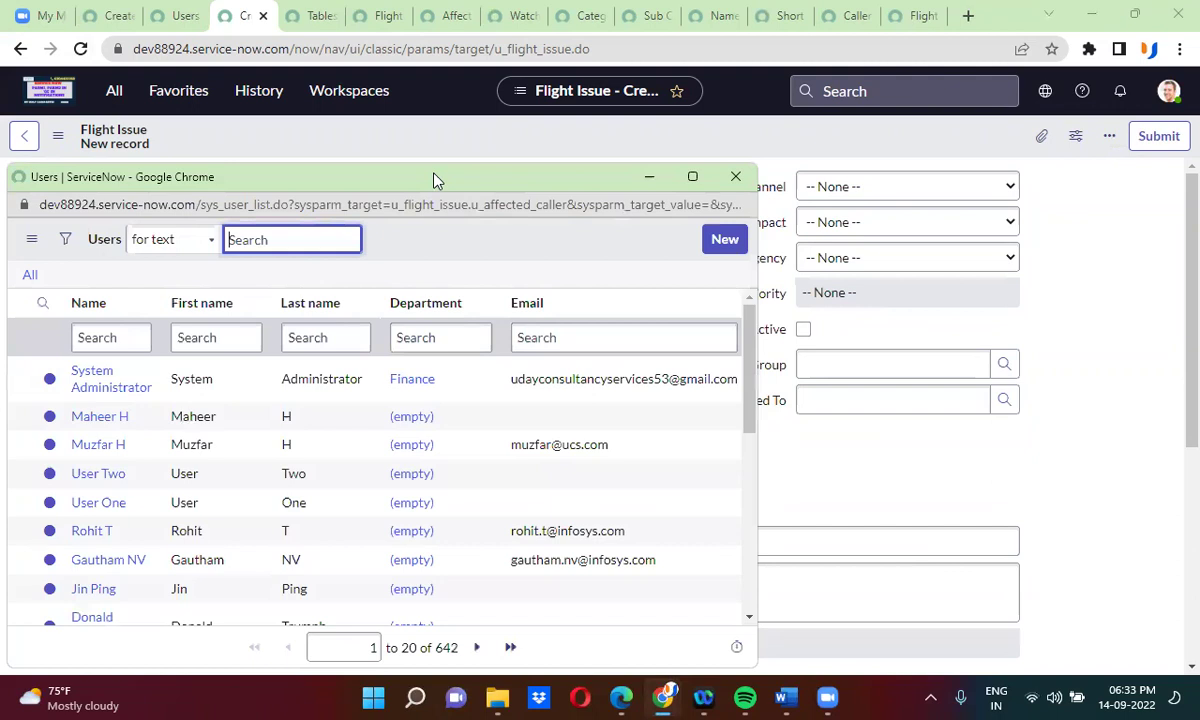
pyautogui.moveTo(434, 176); pyautogui.dragTo(677, 138)
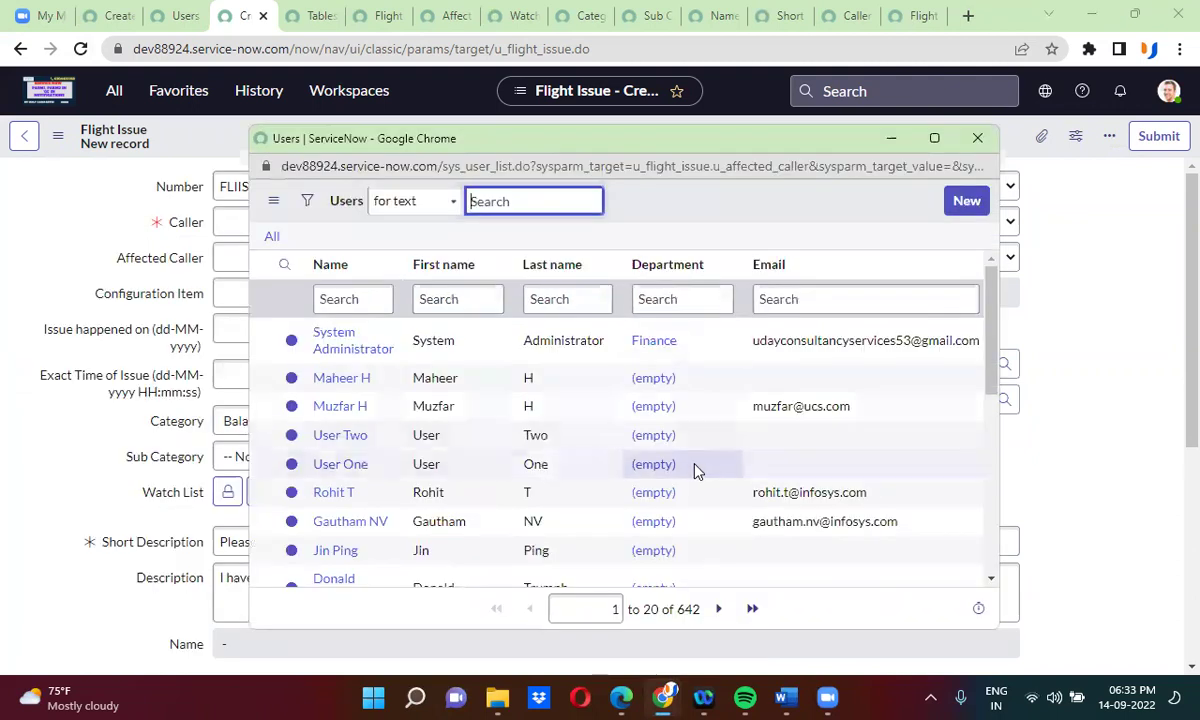
pyautogui.click(977, 138)
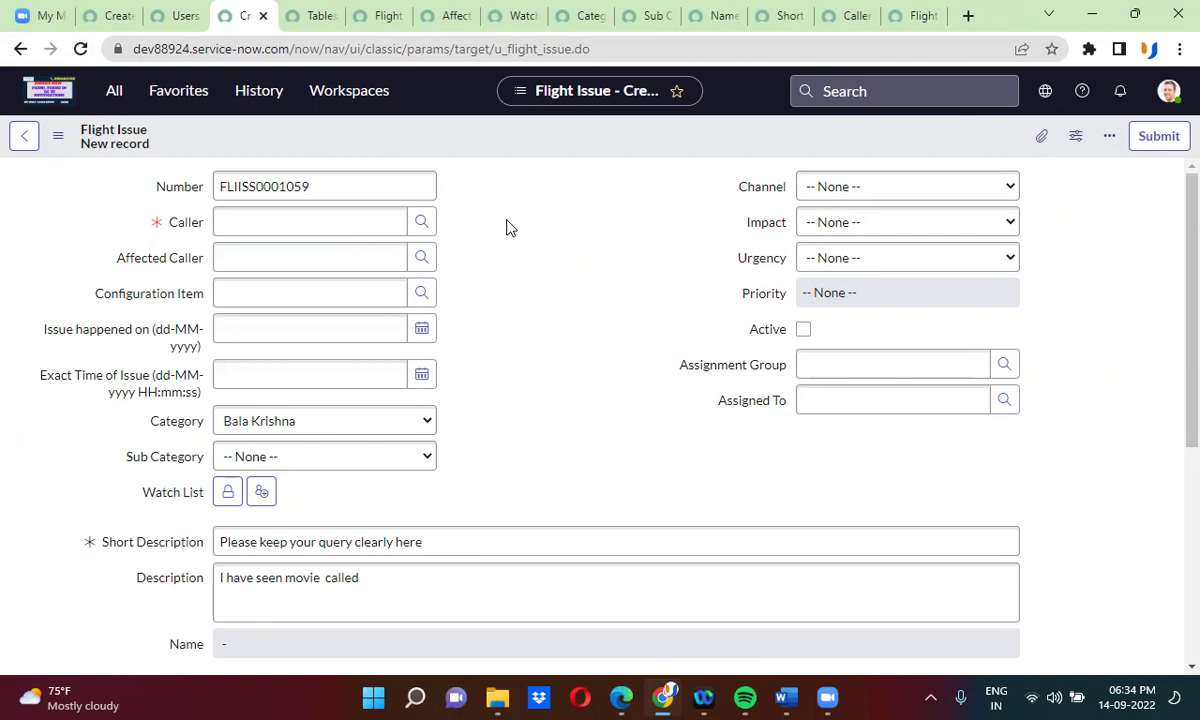
# Fill Caller and Affected Caller with the same user, chosen from the name suggestions
pyautogui.click(252, 223)
pyautogui.write('ab')
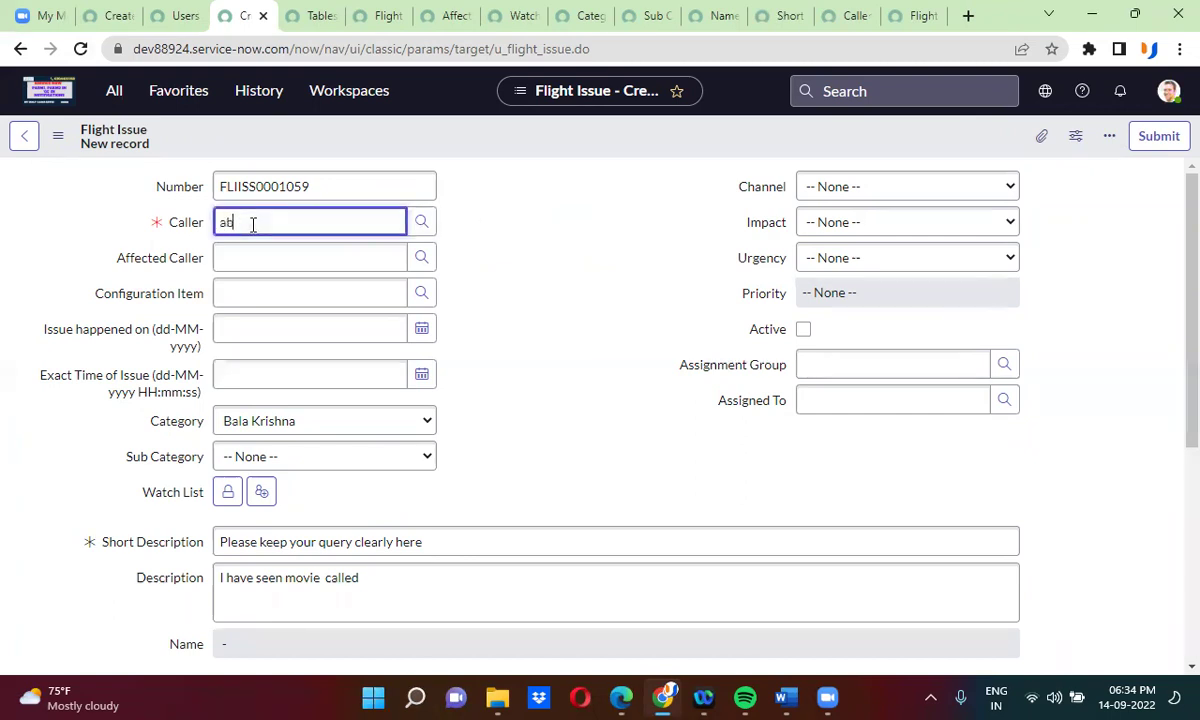
pyautogui.write('el t')
pyautogui.click(260, 258)
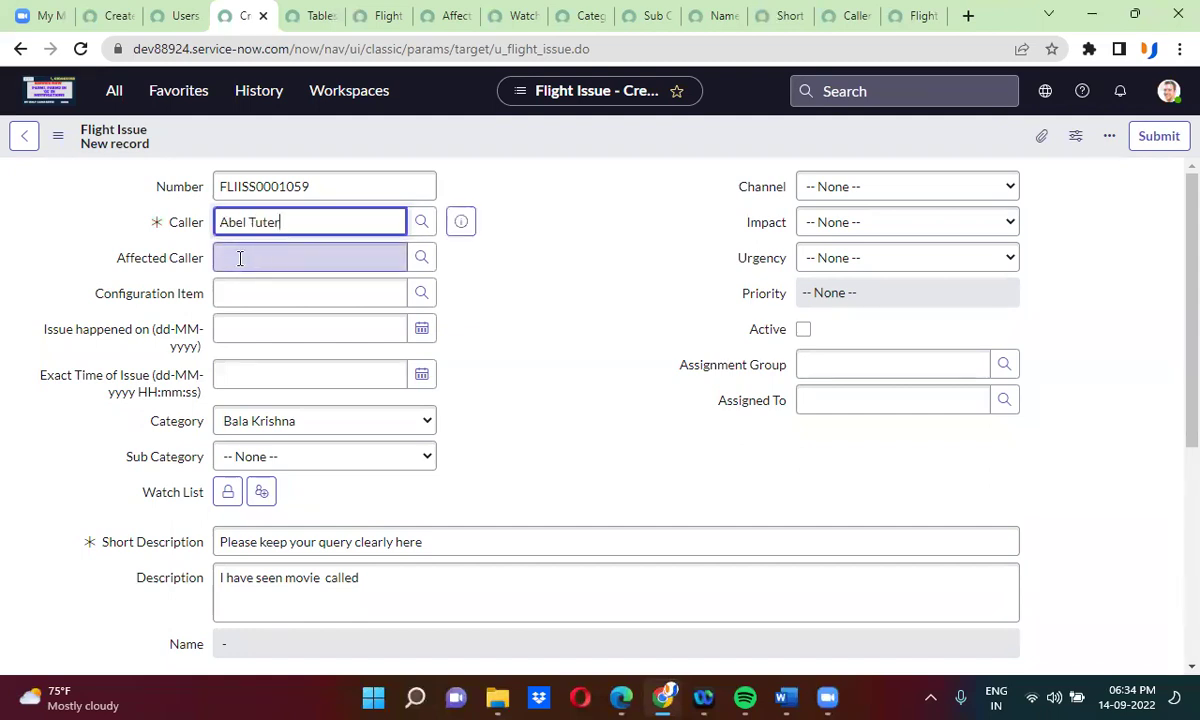
pyautogui.click(240, 258)
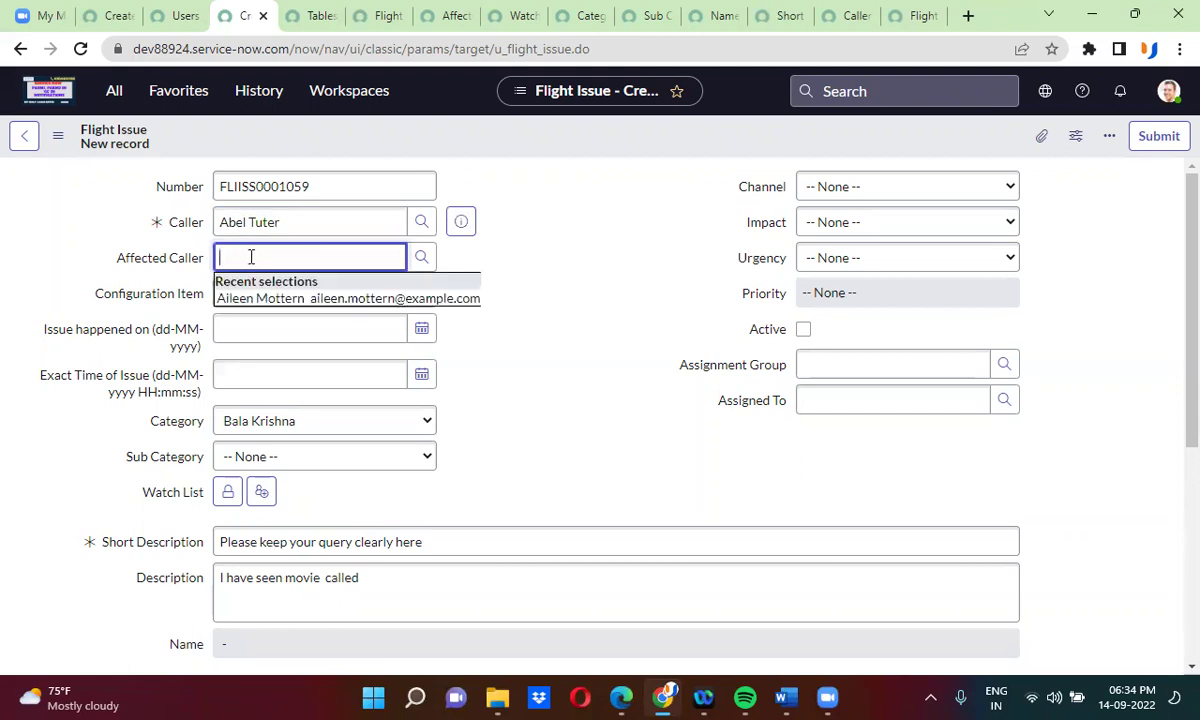
pyautogui.write('abel')
pyautogui.press('Return')
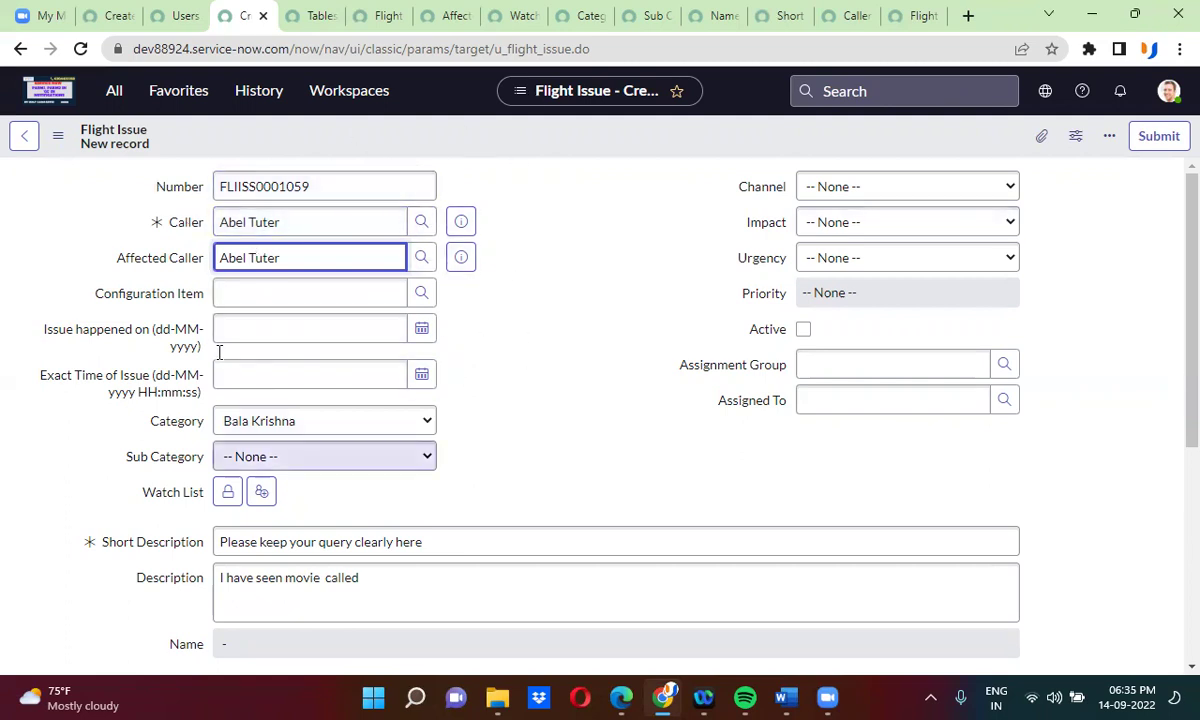
# Clear the existing Affected Caller value
pyautogui.click(184, 229)
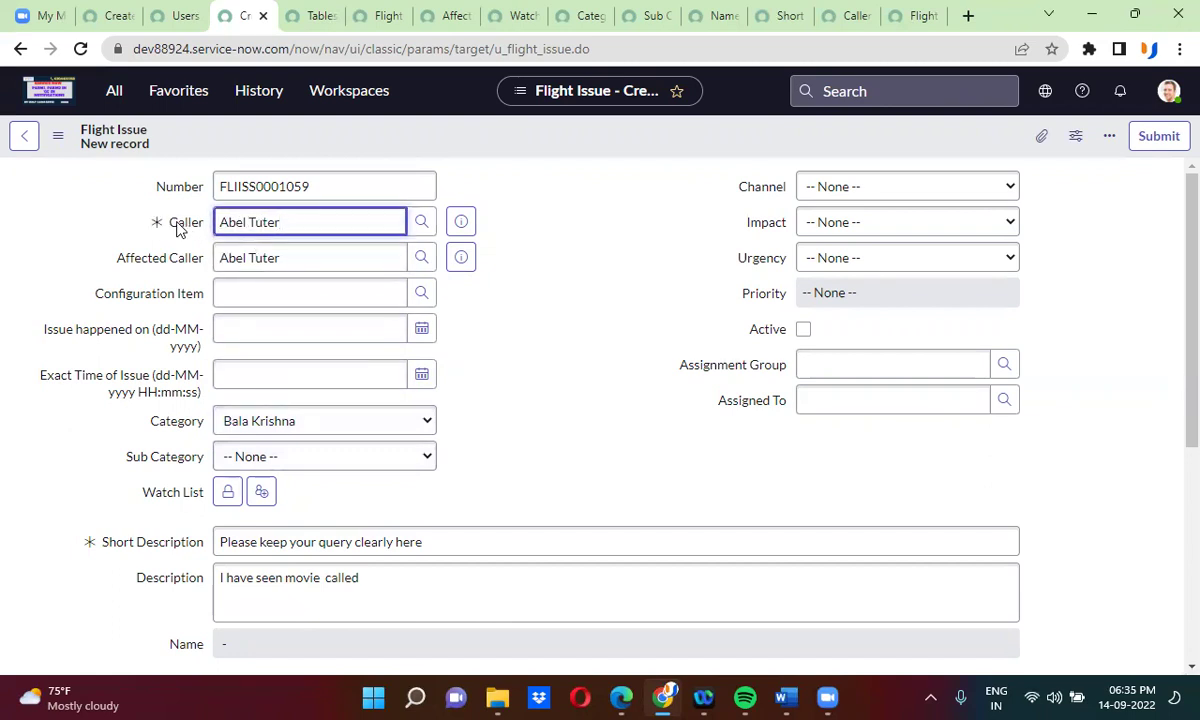
pyautogui.click(177, 257)
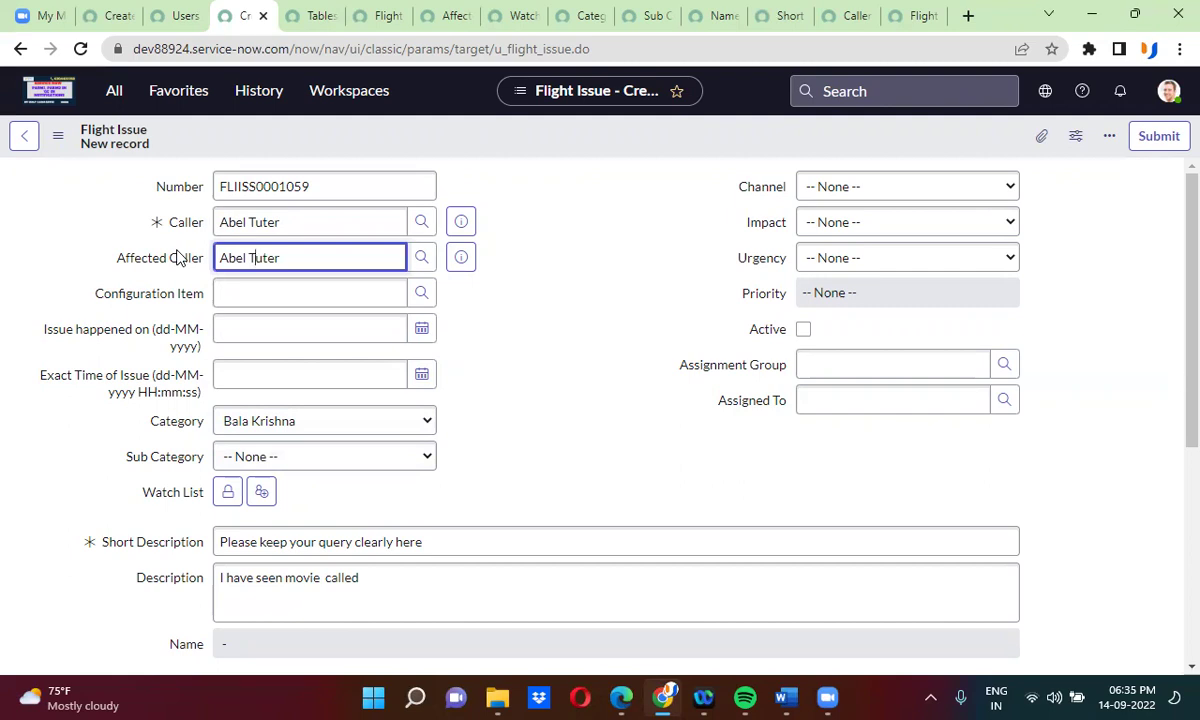
pyautogui.tripleClick(268, 259)
pyautogui.press('BackSpace')
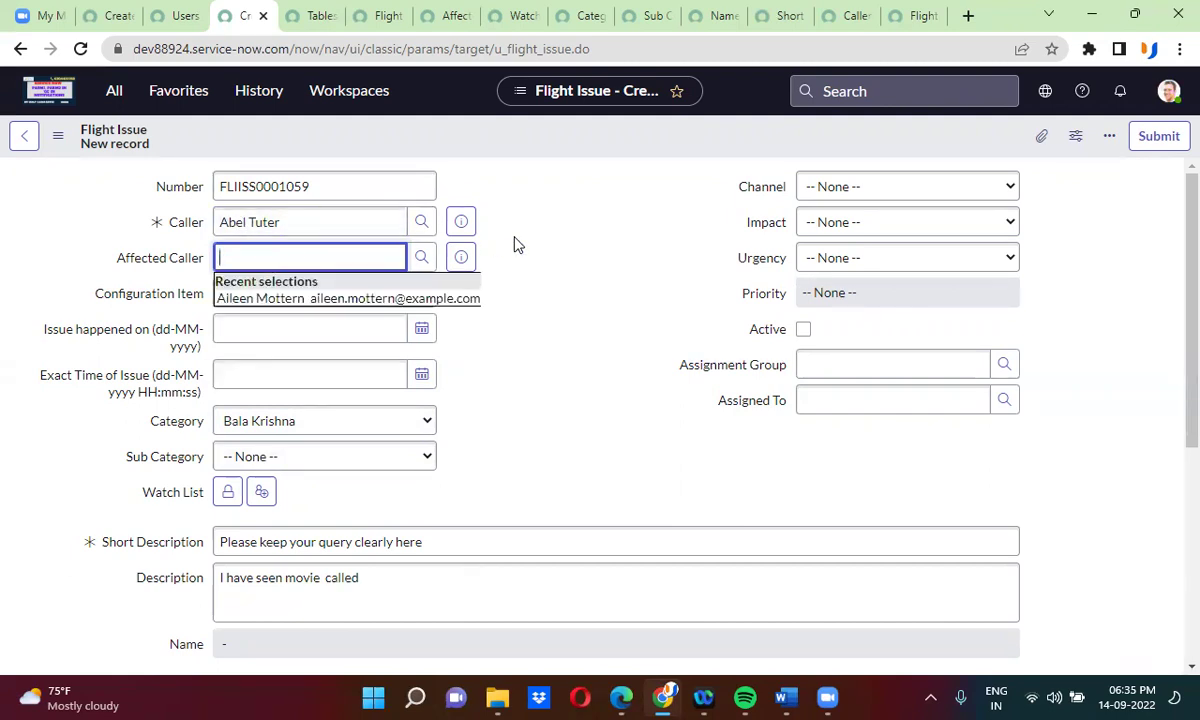
pyautogui.click(514, 244)
pyautogui.click(250, 257)
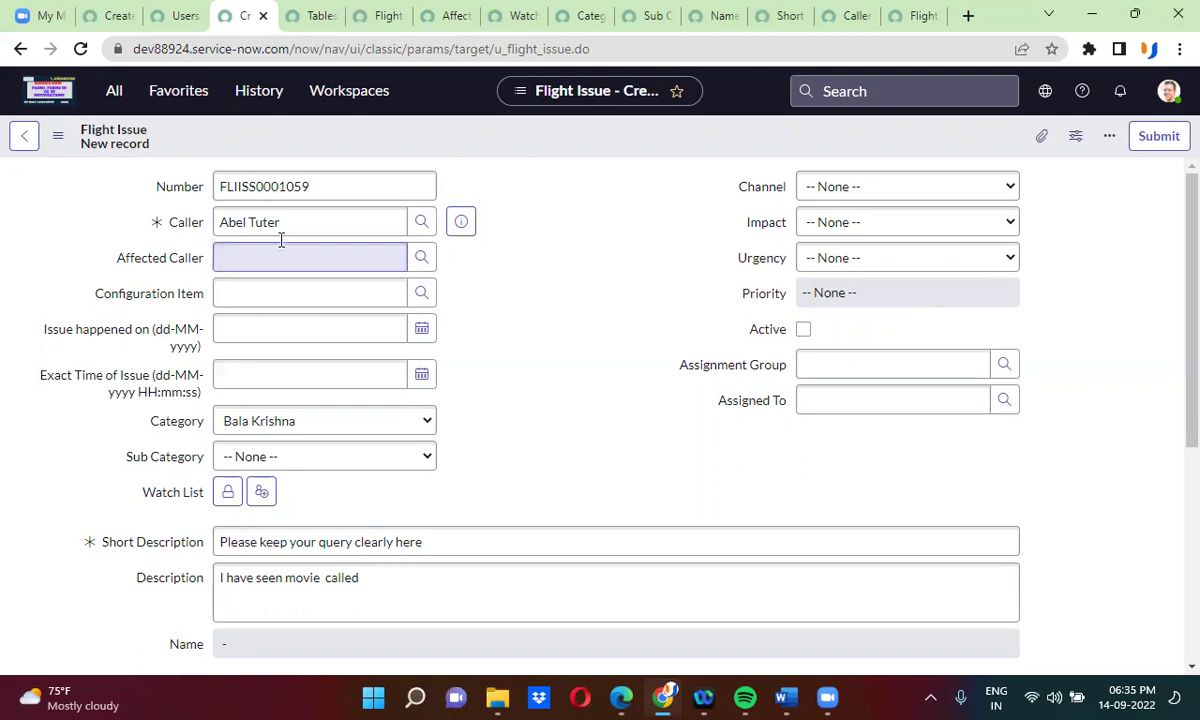
# Move the user's name from Caller into Affected Caller by cutting and pasting it
pyautogui.tripleClick(277, 221)
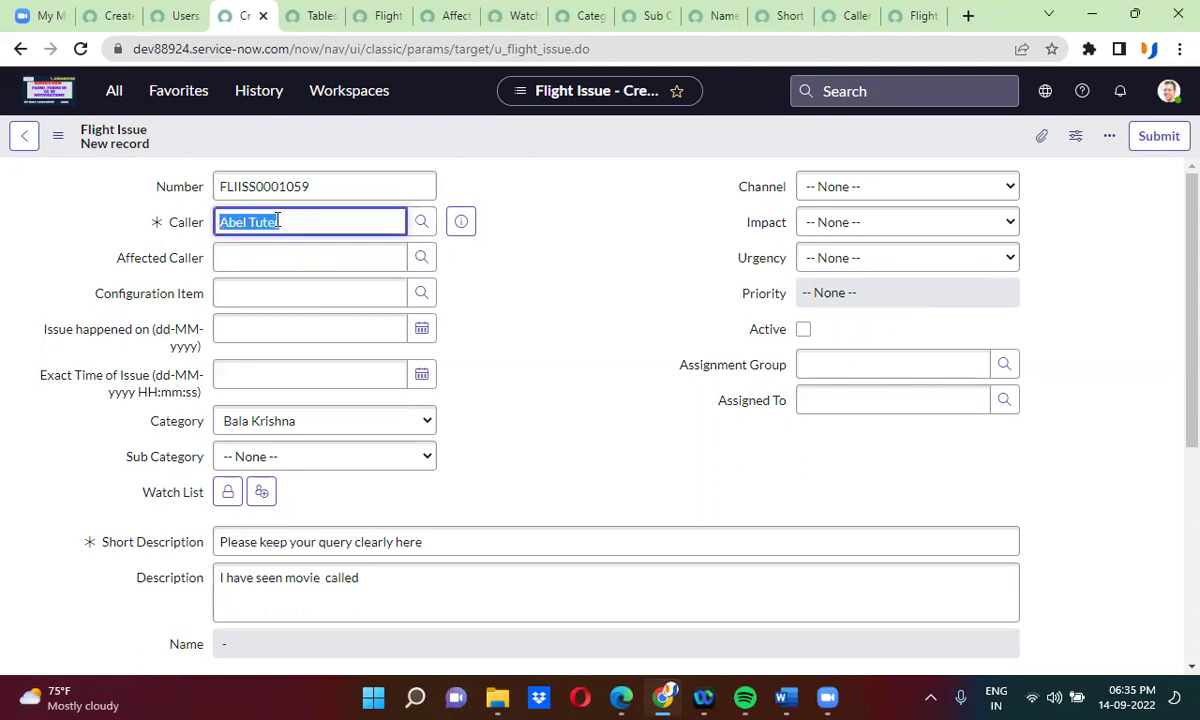
pyautogui.hotkey('ctrl', 'x')
pyautogui.click(276, 252)
pyautogui.hotkey('ctrl', 'v')
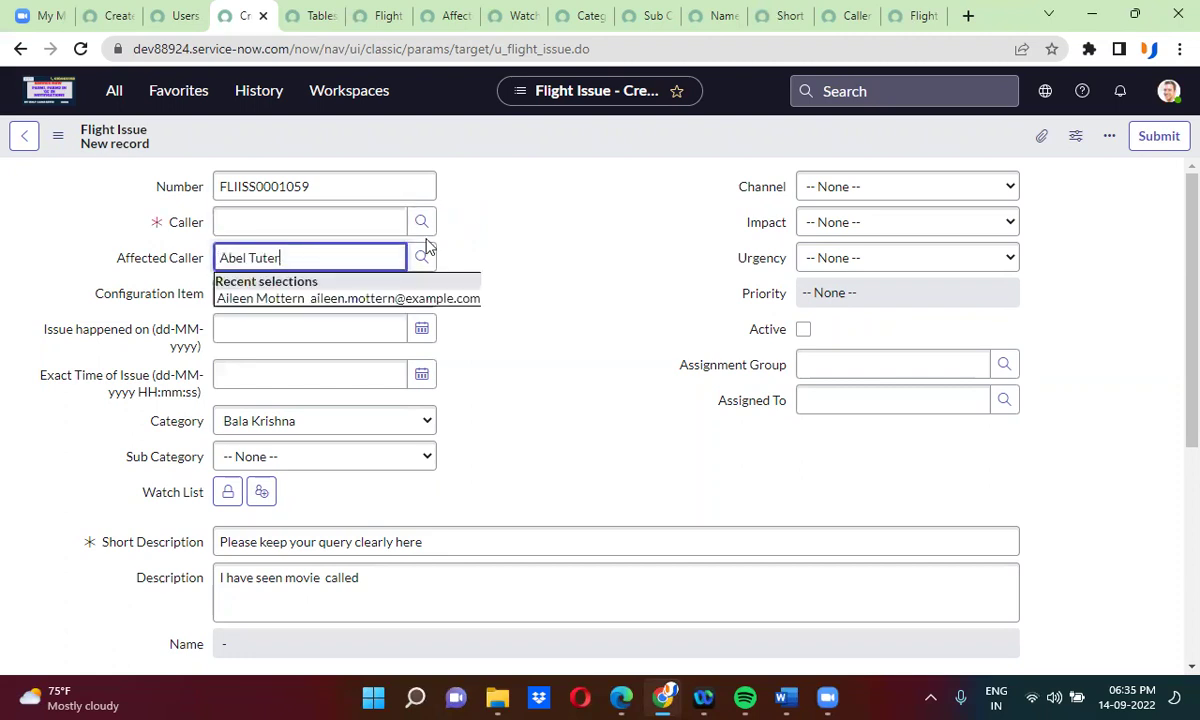
pyautogui.click(321, 222)
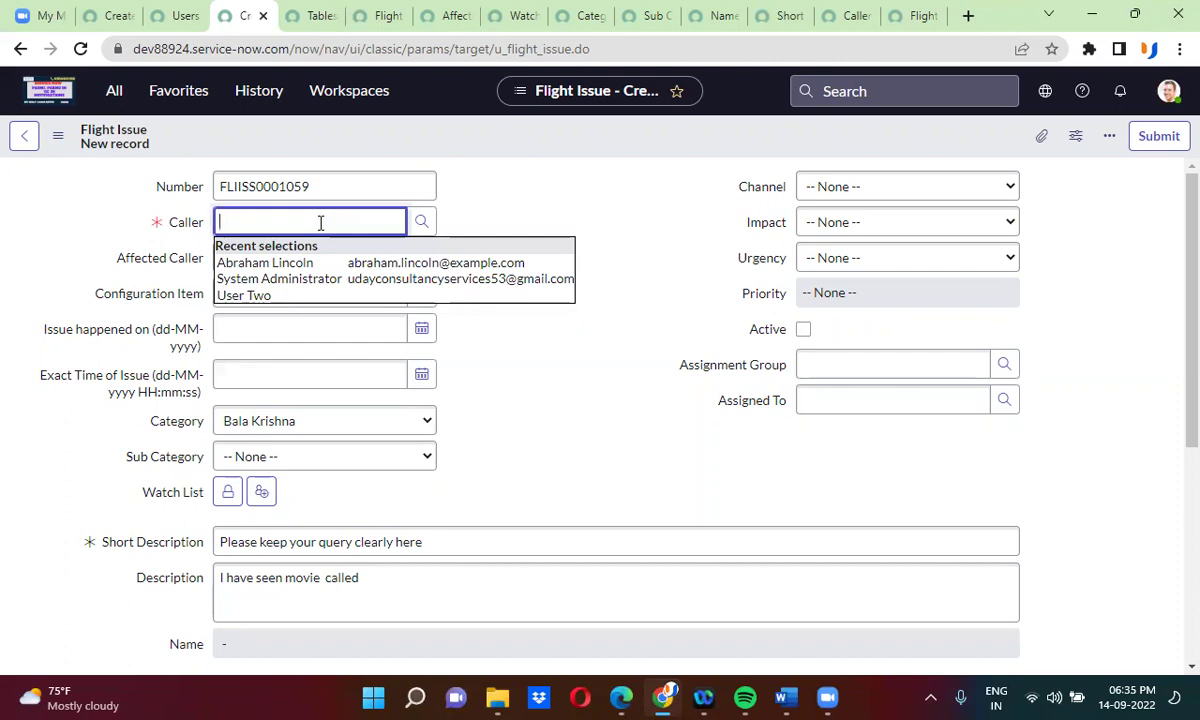
pyautogui.click(538, 193)
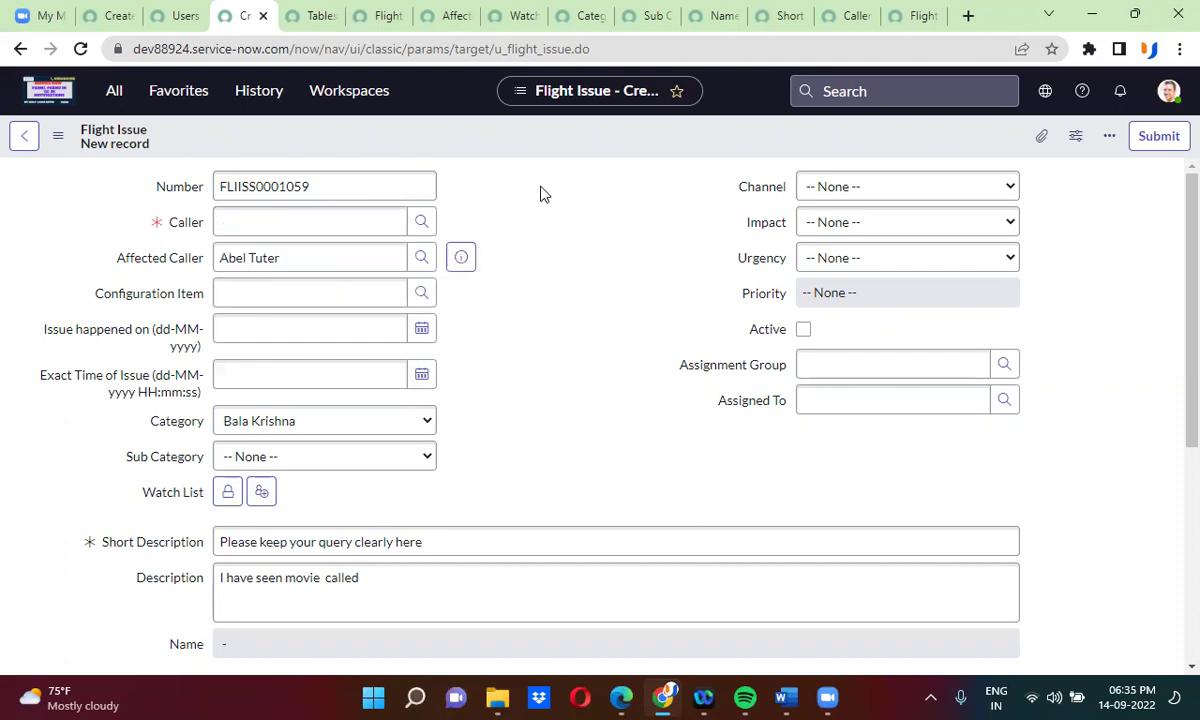
# Choose a new user for Caller and select that same user for Affected Caller
pyautogui.click(276, 222)
pyautogui.write('abra')
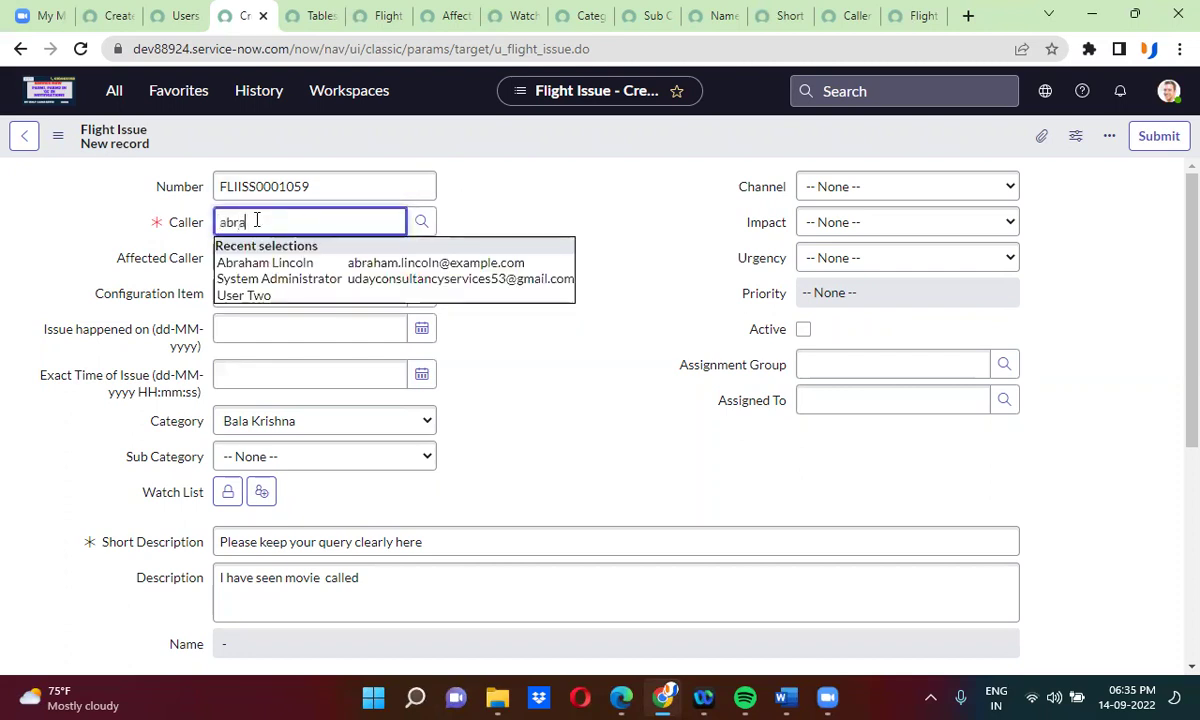
pyautogui.click(255, 262)
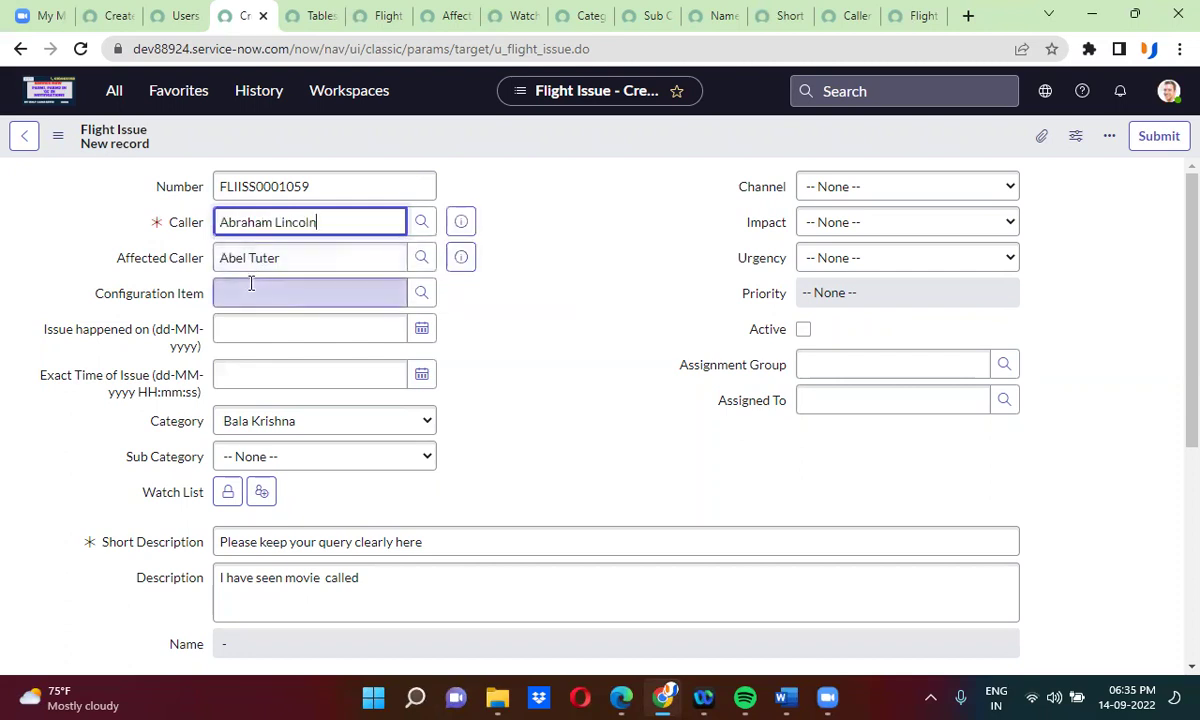
pyautogui.tripleClick(255, 262)
pyautogui.write('abra')
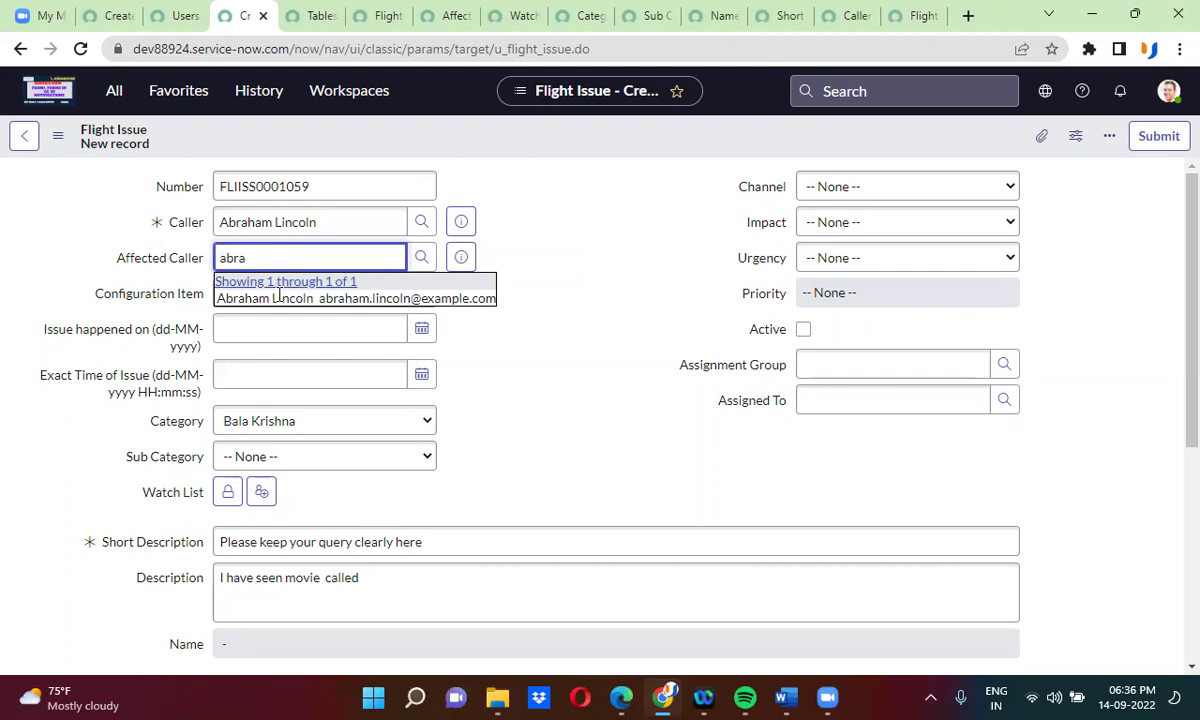
pyautogui.click(281, 296)
pyautogui.click(558, 199)
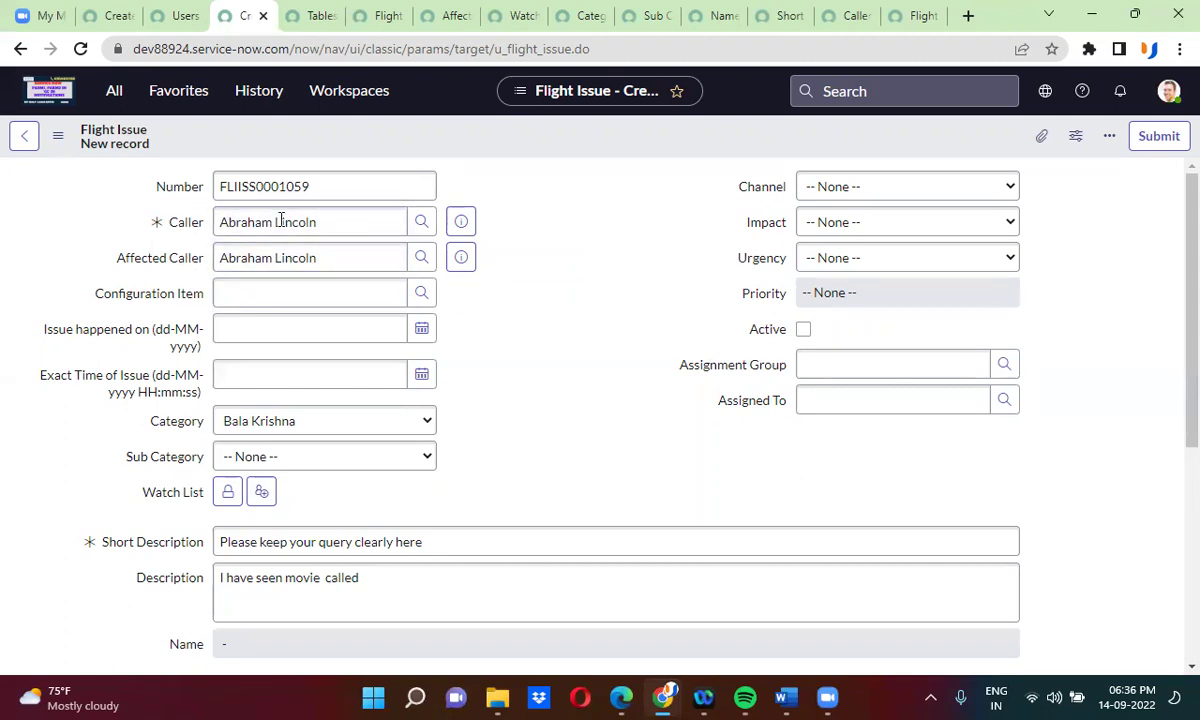
# Set Caller's reference qualifier to Advanced: javascript:'sys_id!='+current.u_affected_caller
pyautogui.click(845, 18)
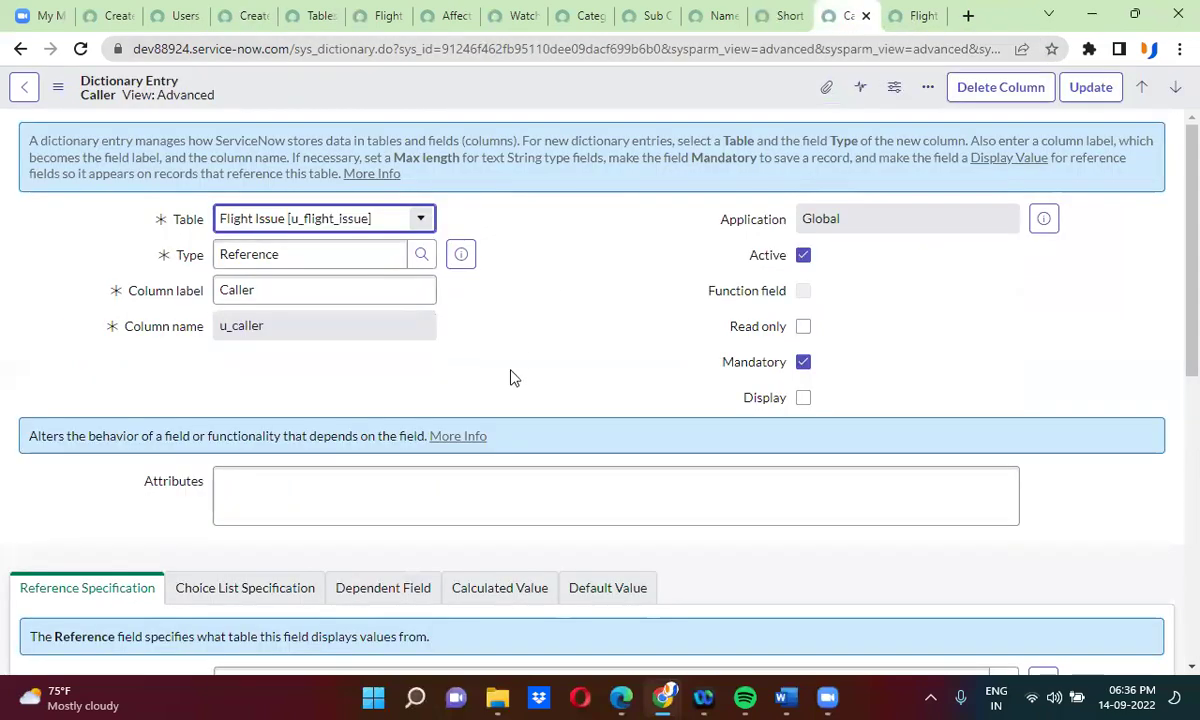
pyautogui.scroll(-3, 511, 378)
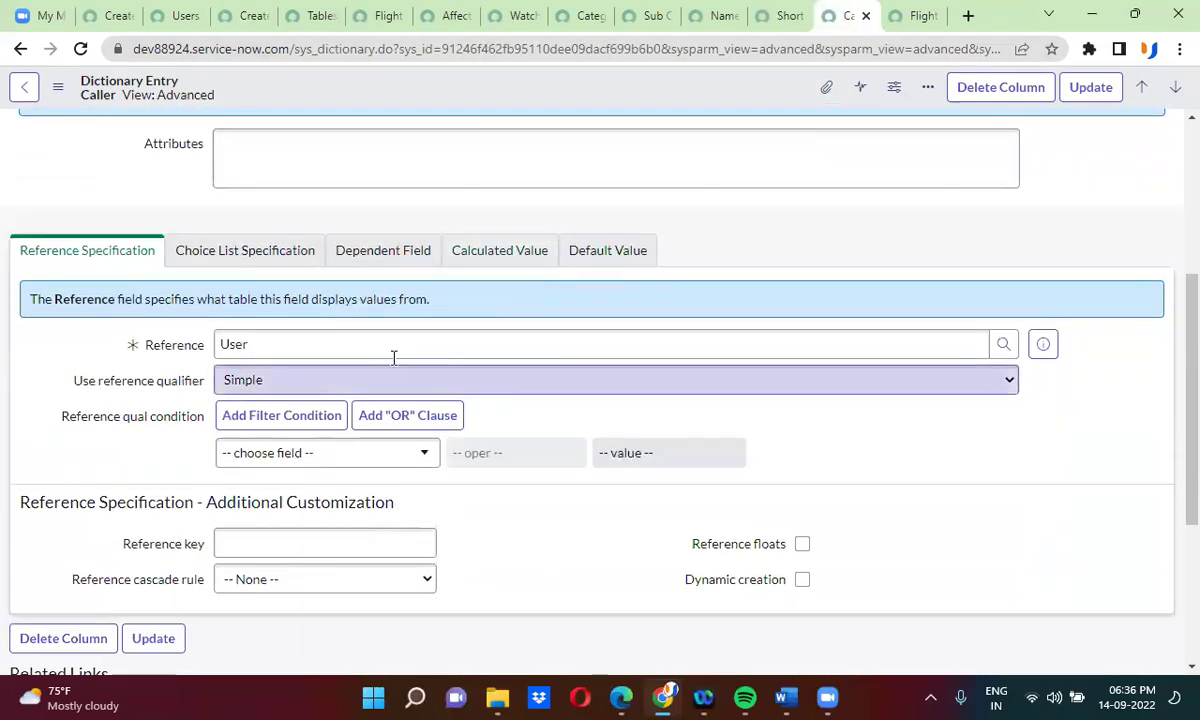
pyautogui.click(324, 381)
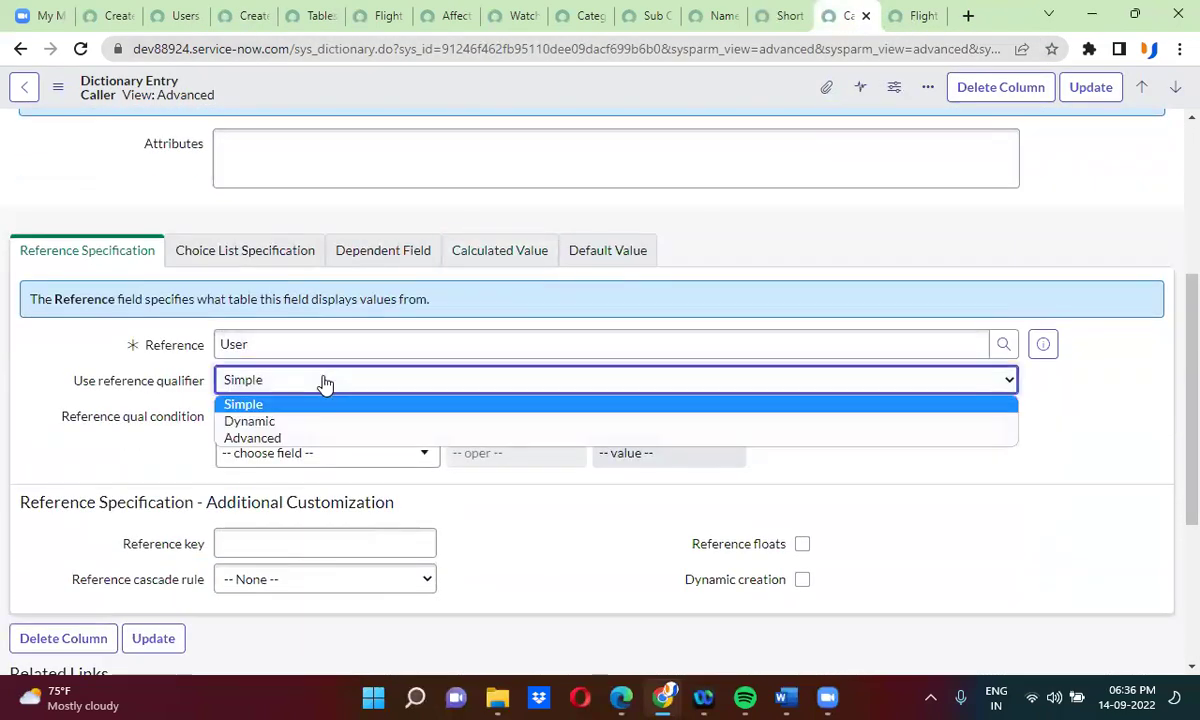
pyautogui.click(318, 440)
pyautogui.click(287, 429)
pyautogui.write('ja')
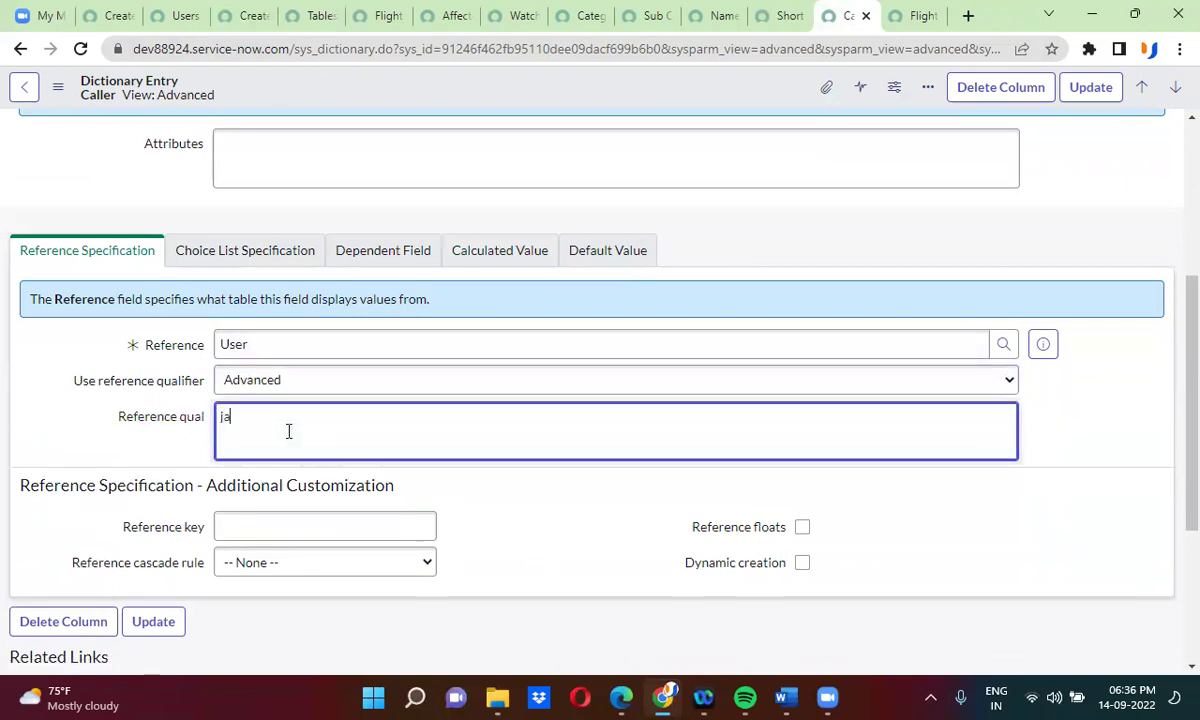
pyautogui.write('vascript')
pyautogui.write("'sys_id!=")
pyautogui.write('+current.u_')
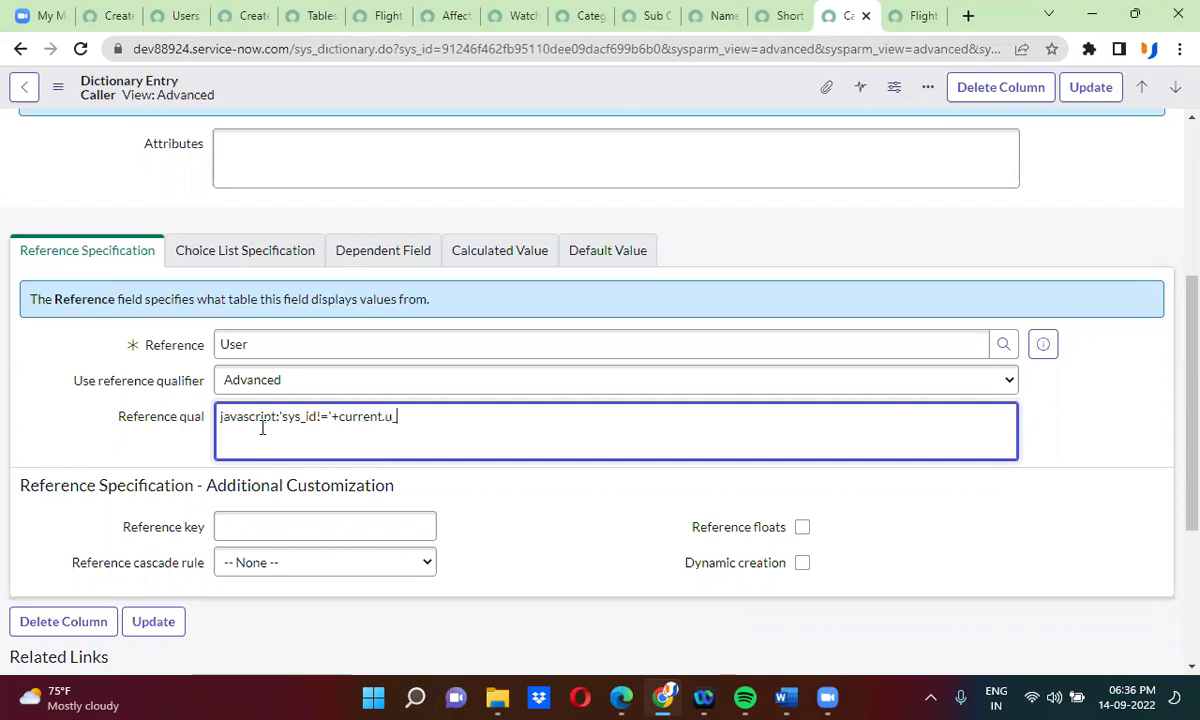
pyautogui.write('affected_caller')
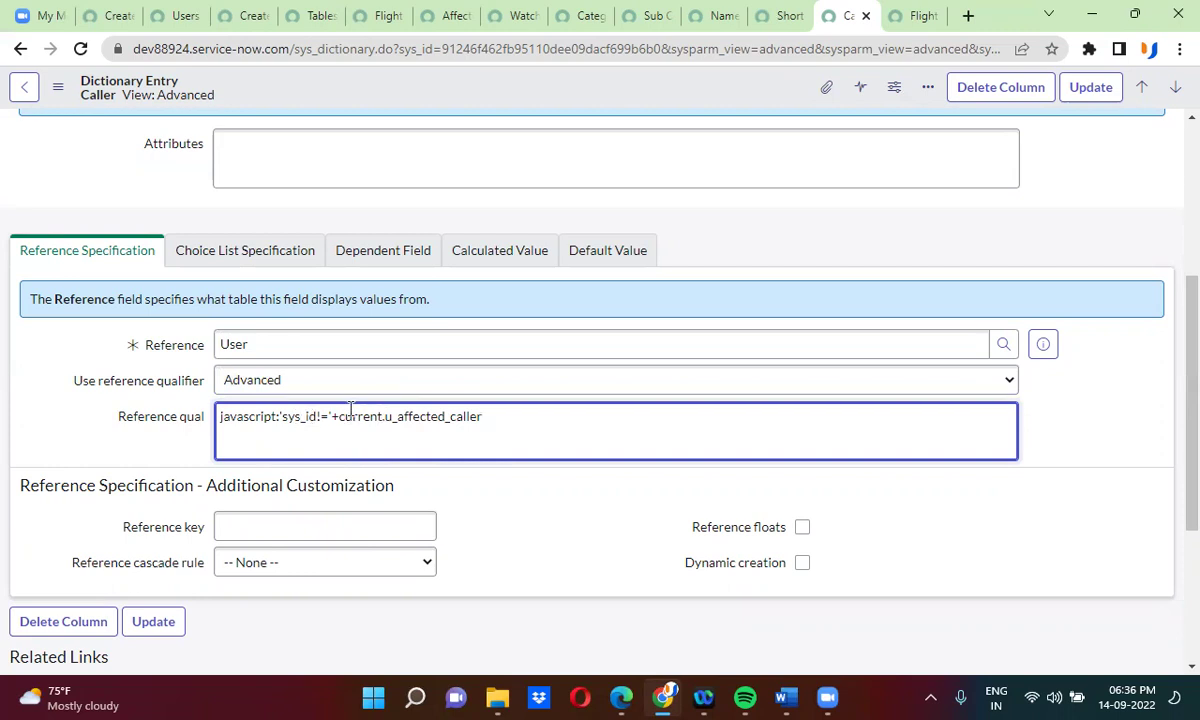
pyautogui.moveTo(338, 416); pyautogui.dragTo(508, 407)
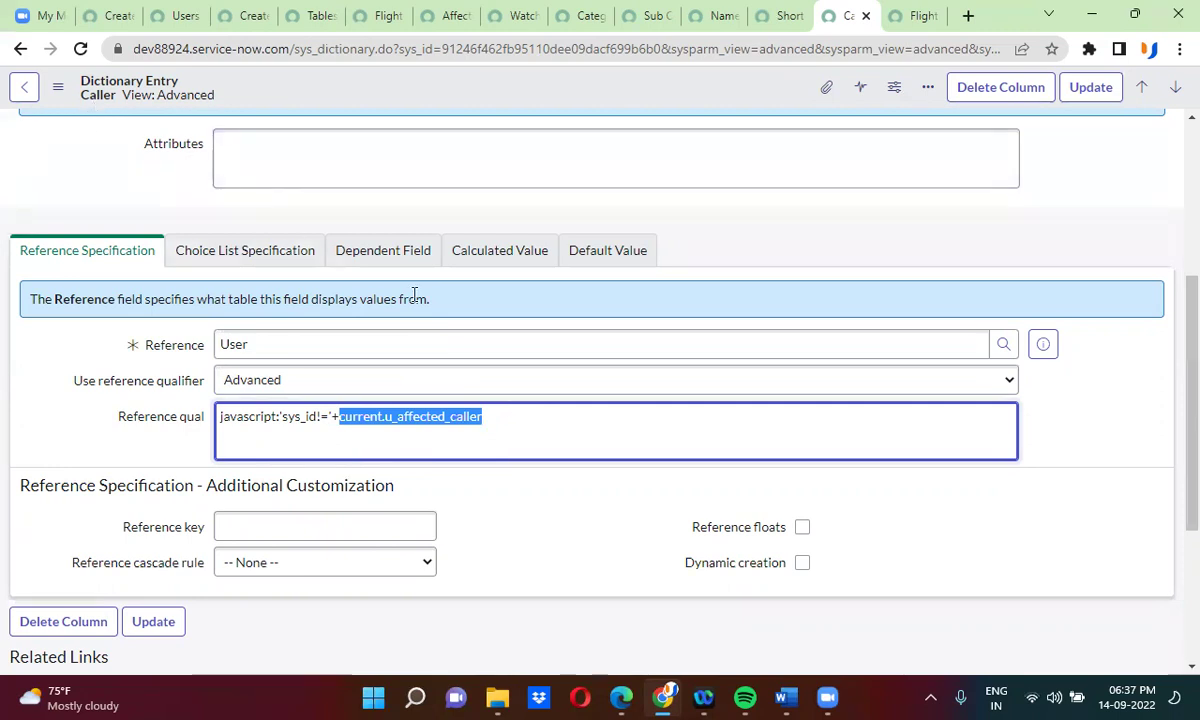
pyautogui.click(523, 303)
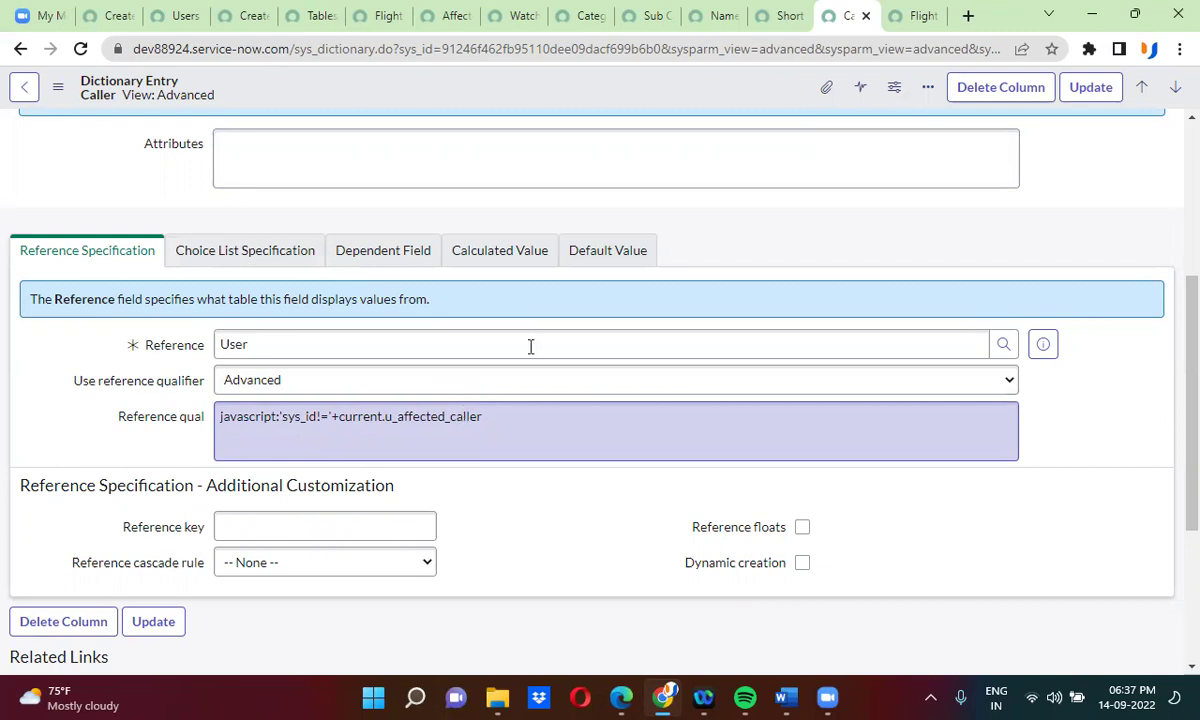
# Save the Caller entry's new qualifier and return to Flight Issue FLIISS0001059
pyautogui.rightClick(588, 100)
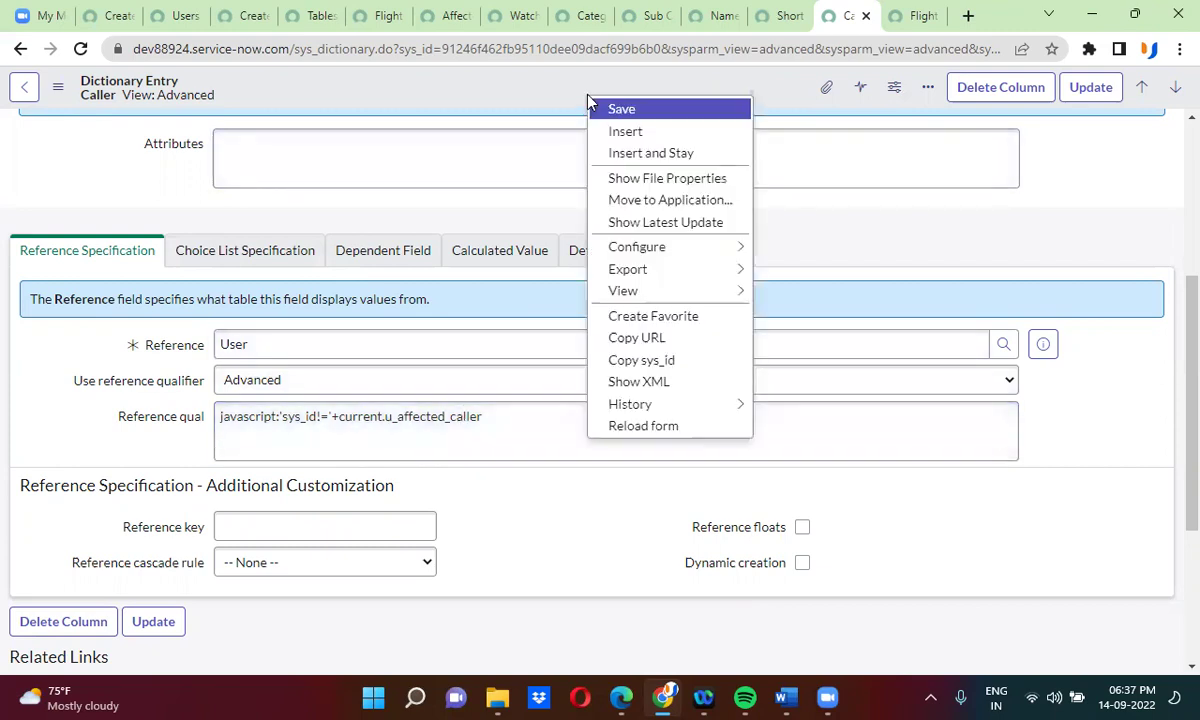
pyautogui.click(636, 111)
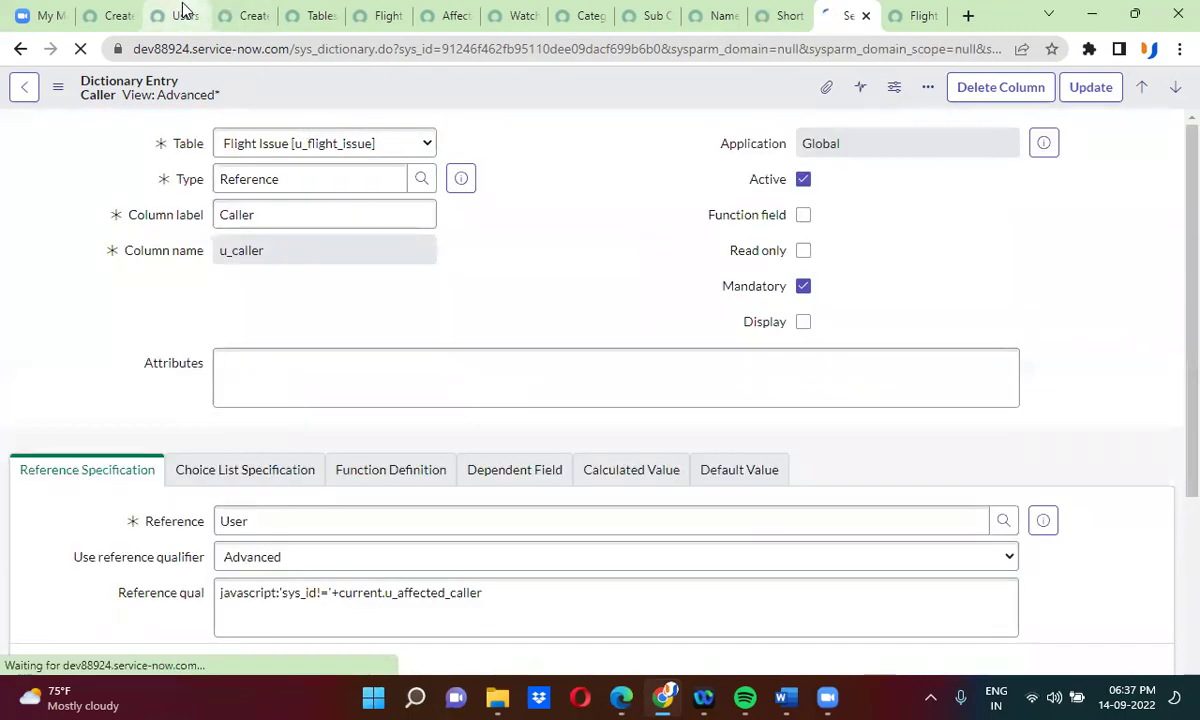
pyautogui.click(240, 15)
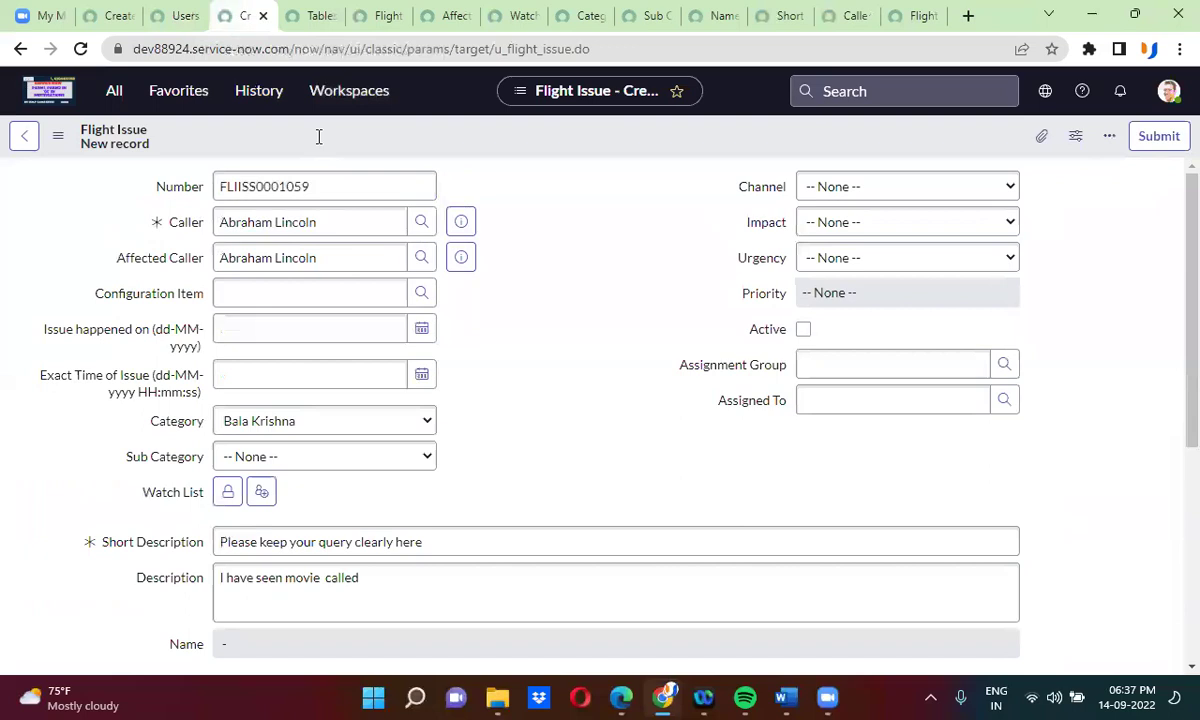
# Pick a Caller from the lookup list, then replace it with System Administrator
pyautogui.click(421, 224)
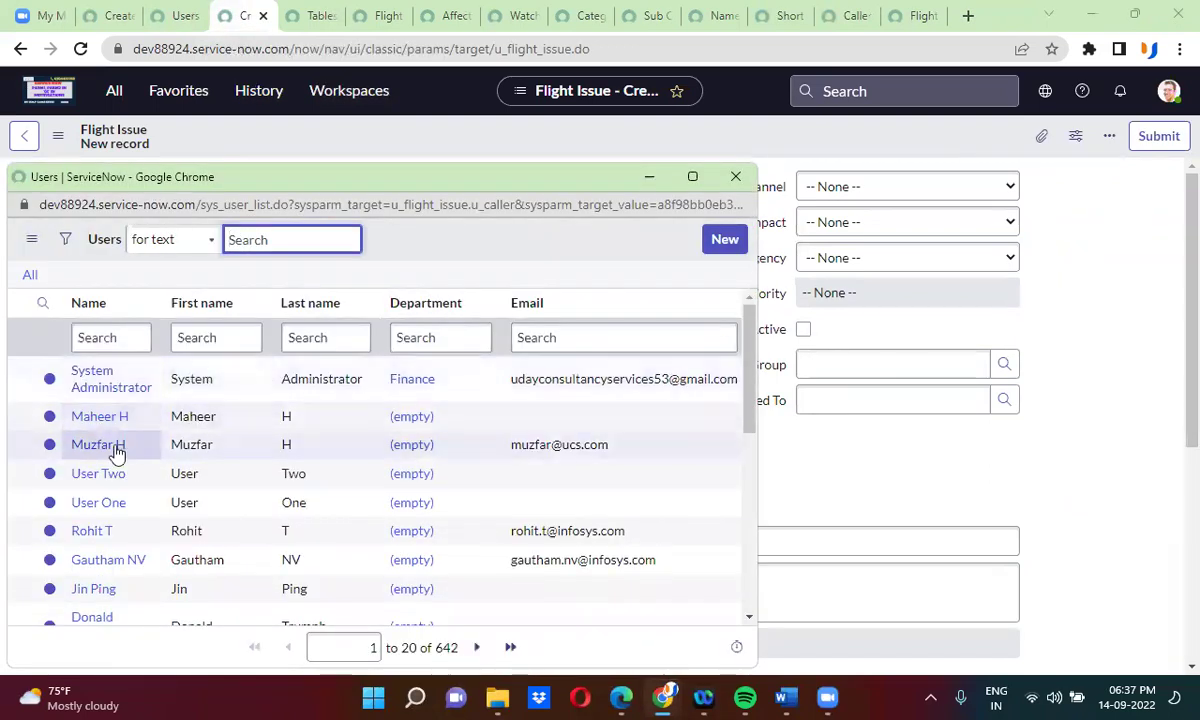
pyautogui.click(108, 448)
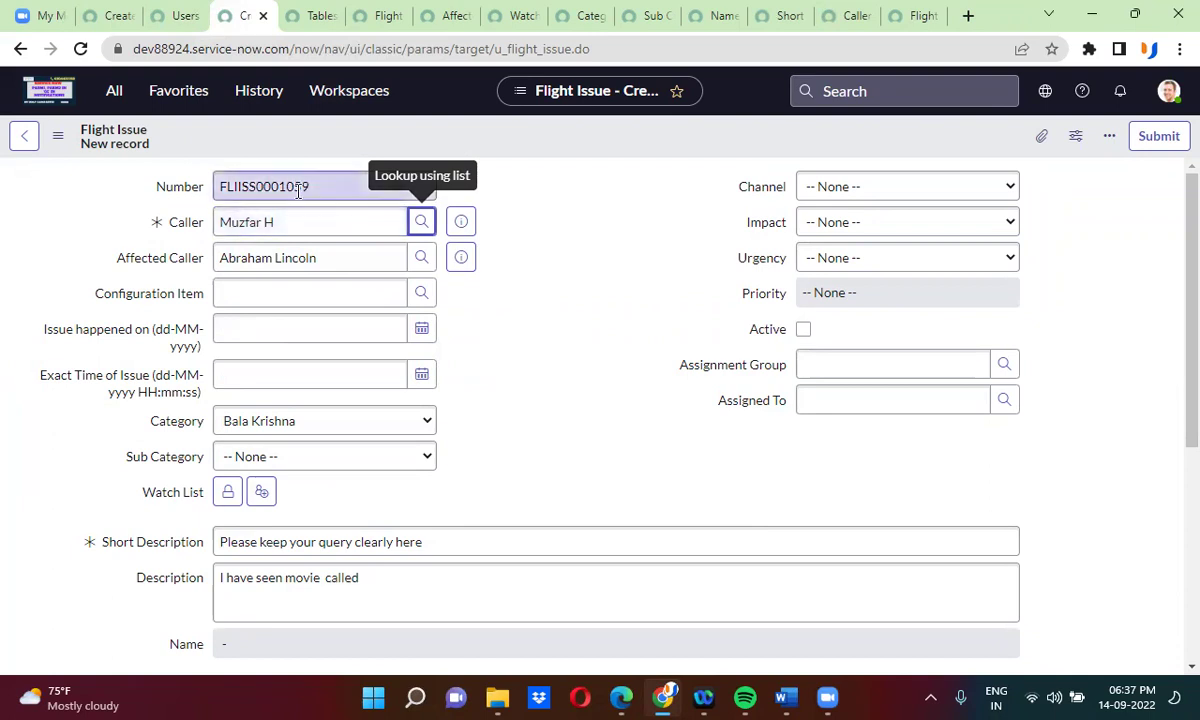
pyautogui.tripleClick(232, 223)
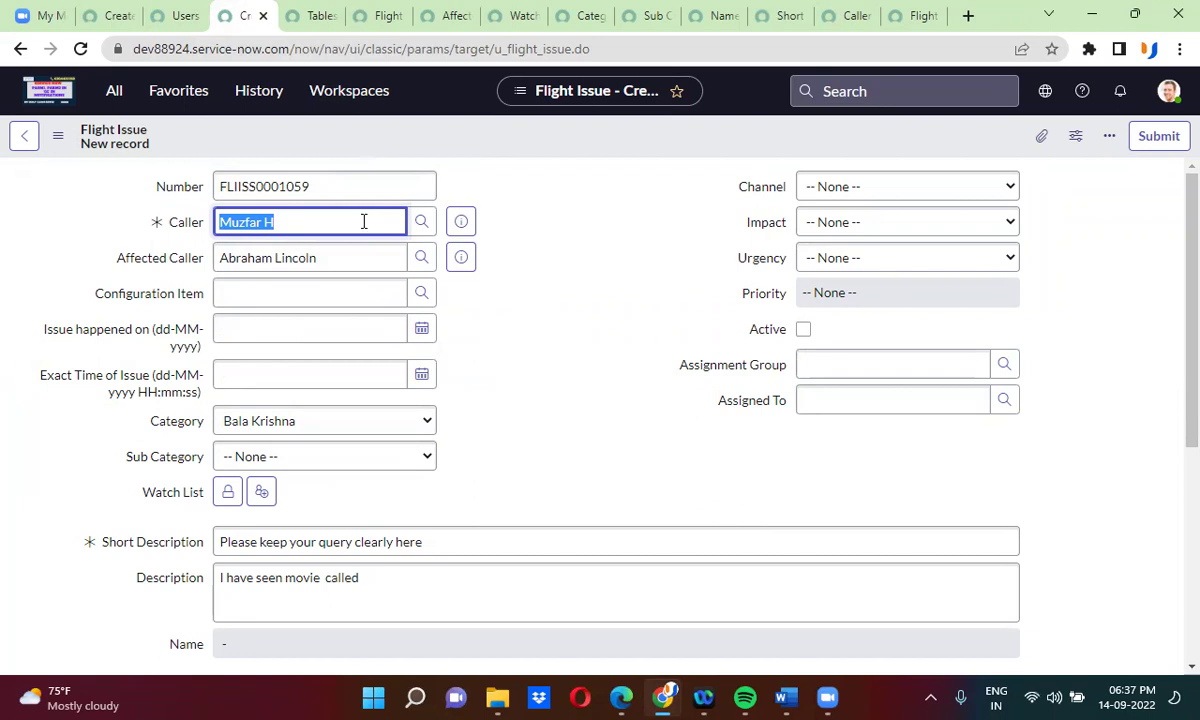
pyautogui.press('BackSpace')
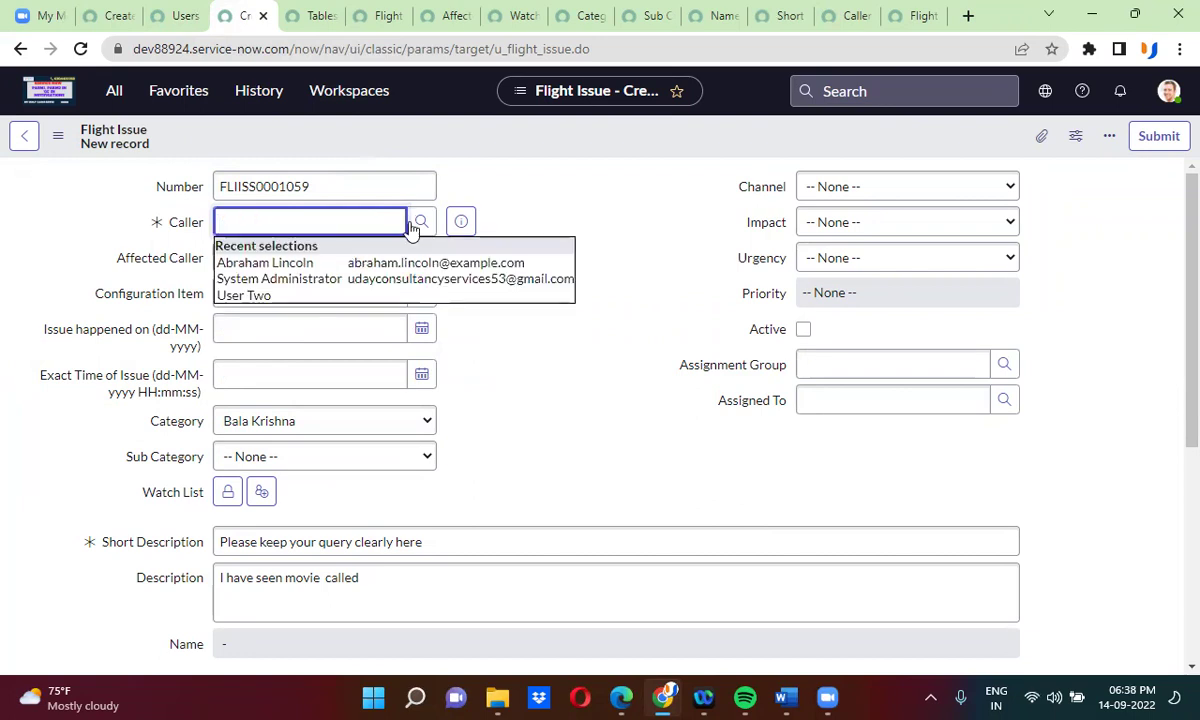
pyautogui.click(405, 279)
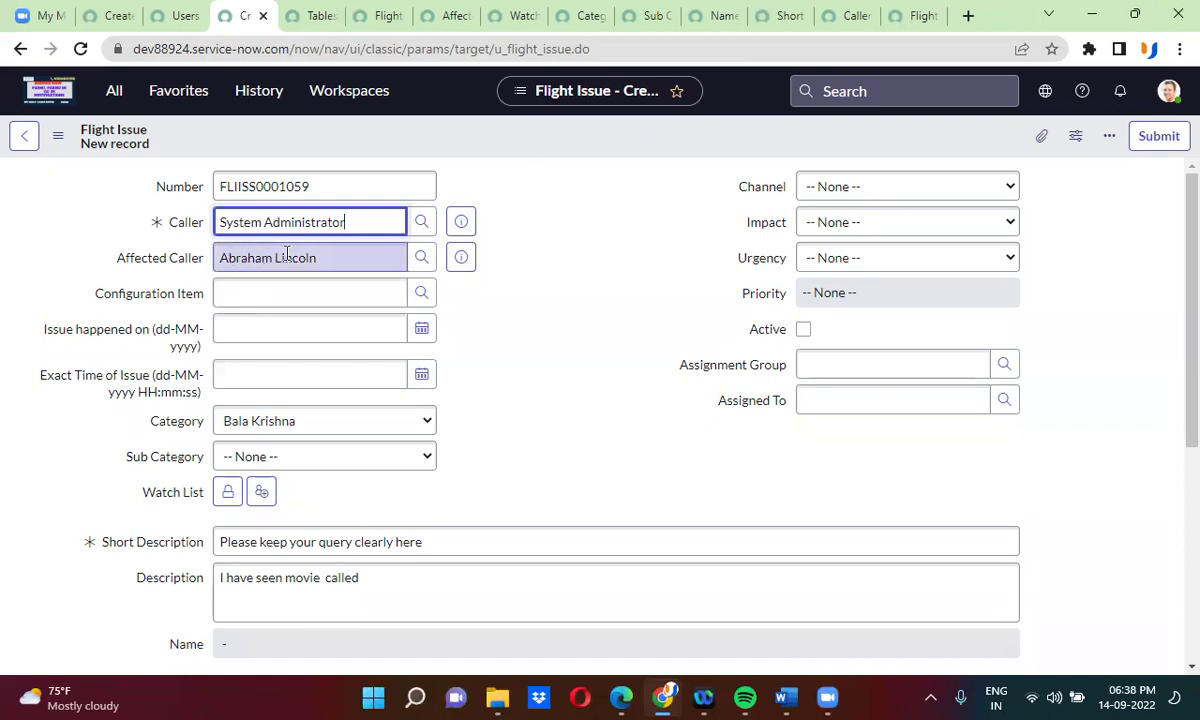
pyautogui.click(848, 16)
# Select the Caller's qualifier script and switch to the Affected Caller dictionary entry
pyautogui.scroll(-4, 586, 373)
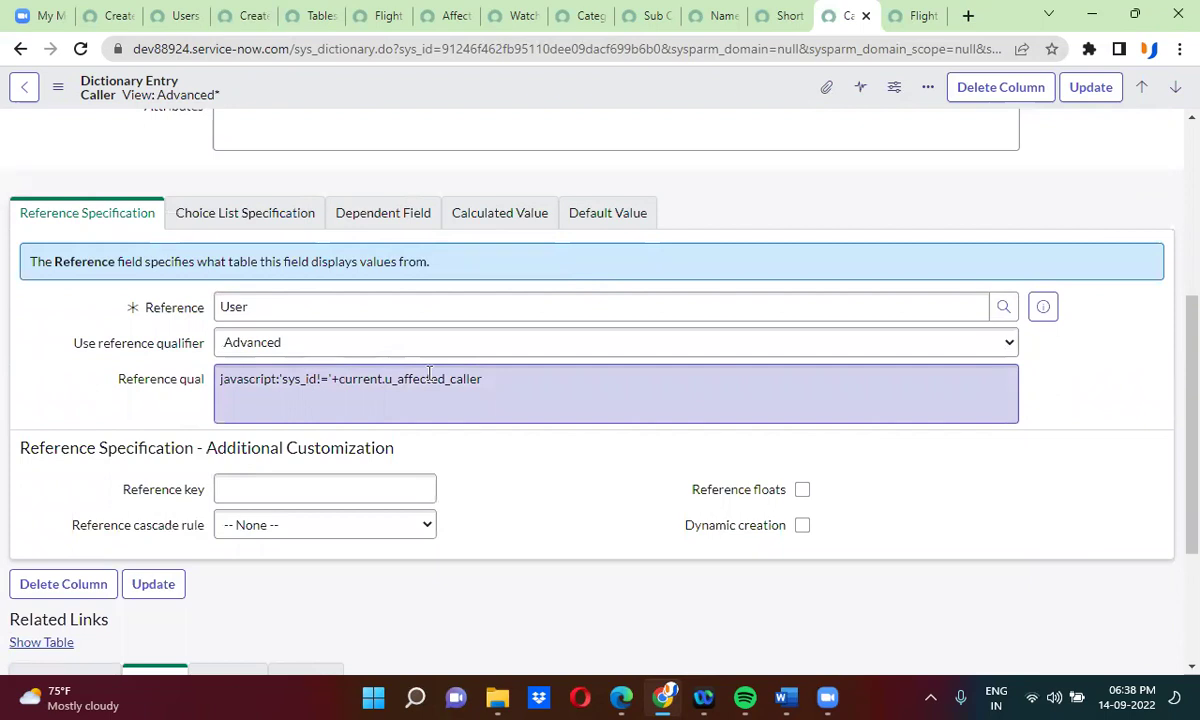
pyautogui.moveTo(495, 380); pyautogui.dragTo(200, 383)
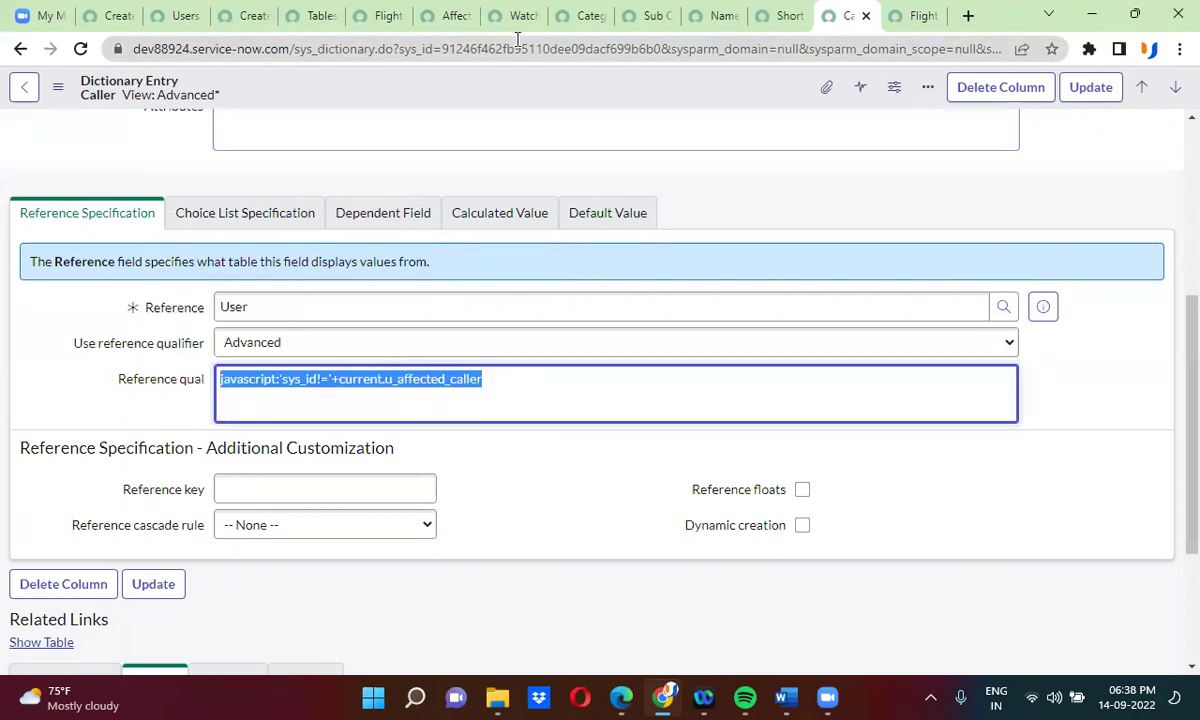
pyautogui.click(437, 17)
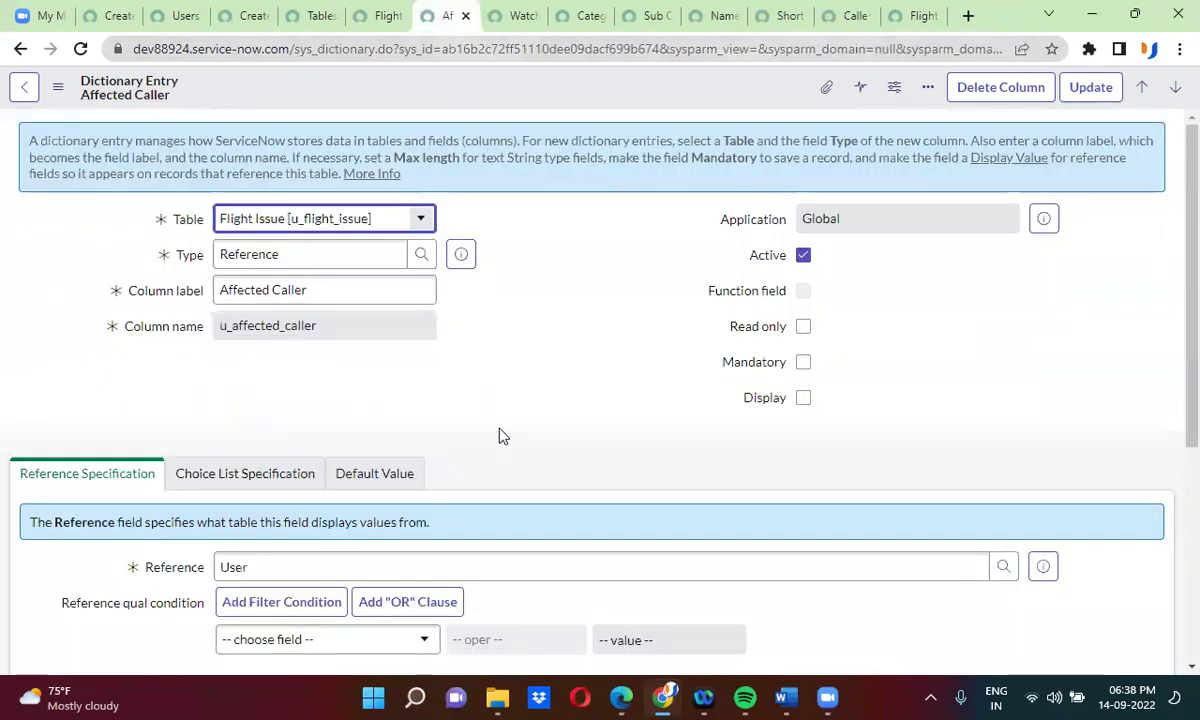
# Show the Affected Caller entry in advanced view and clear the extra filter condition rows
pyautogui.scroll(-1, 498, 434)
pyautogui.scroll(-3, 498, 434)
pyautogui.click(255, 260)
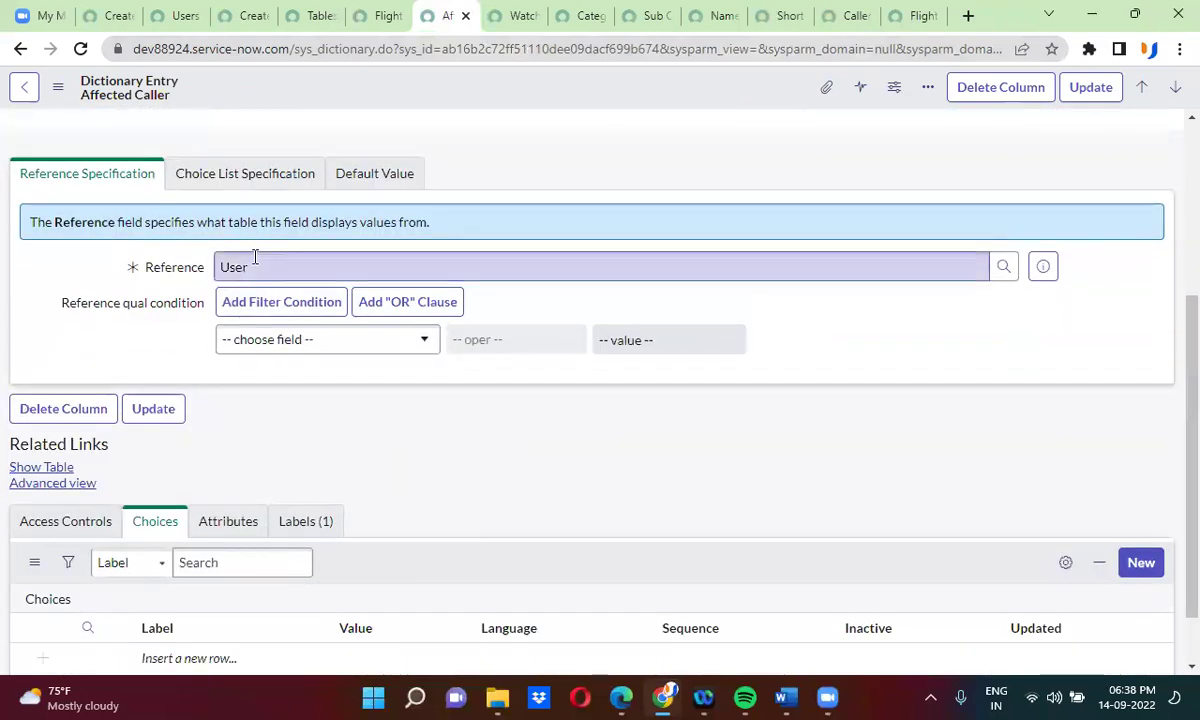
pyautogui.click(43, 485)
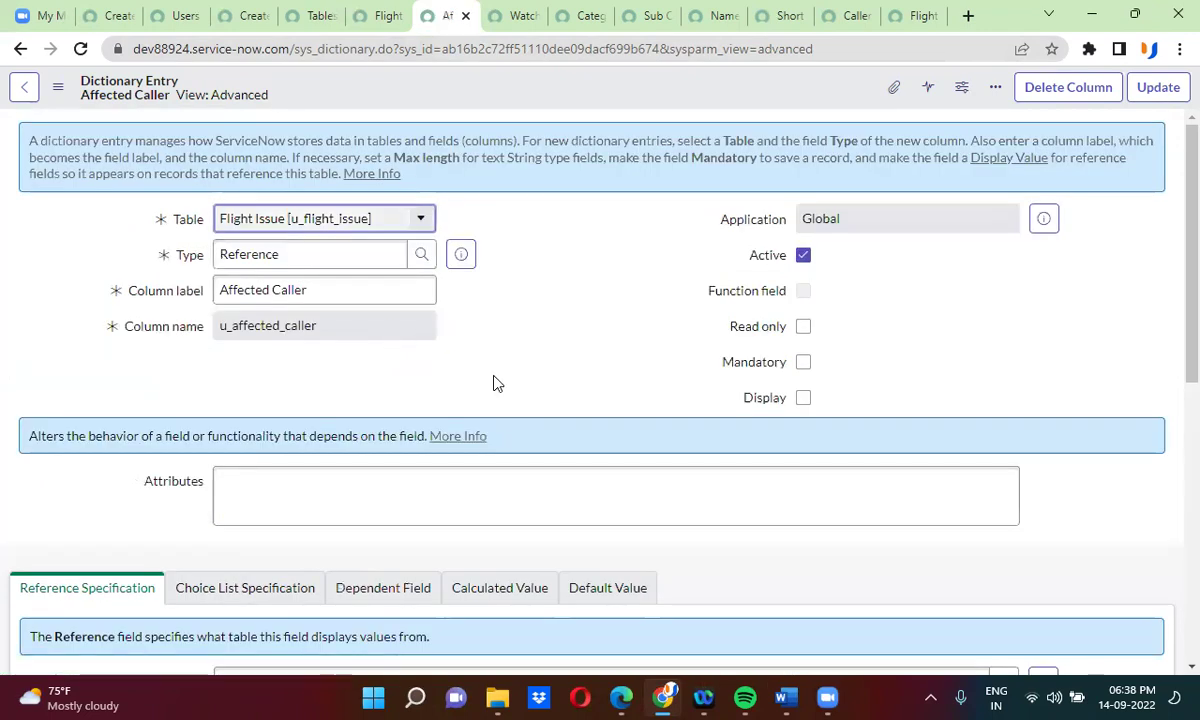
pyautogui.scroll(-3, 497, 383)
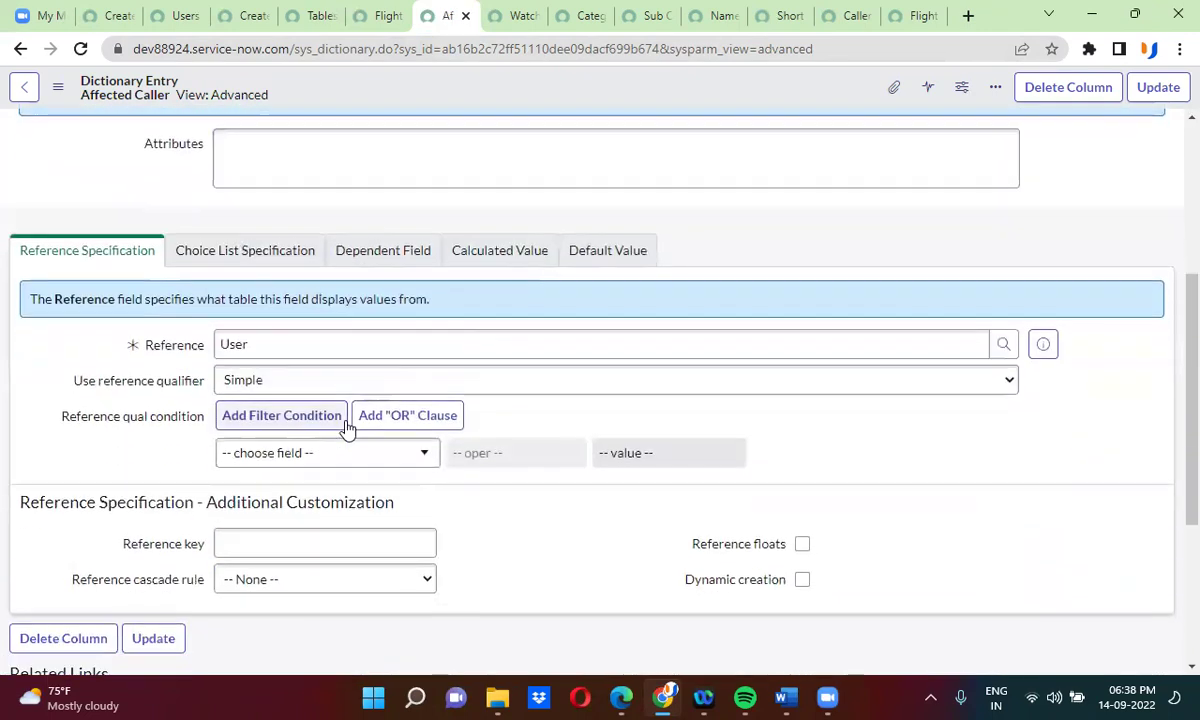
pyautogui.click(345, 425)
pyautogui.click(345, 425)
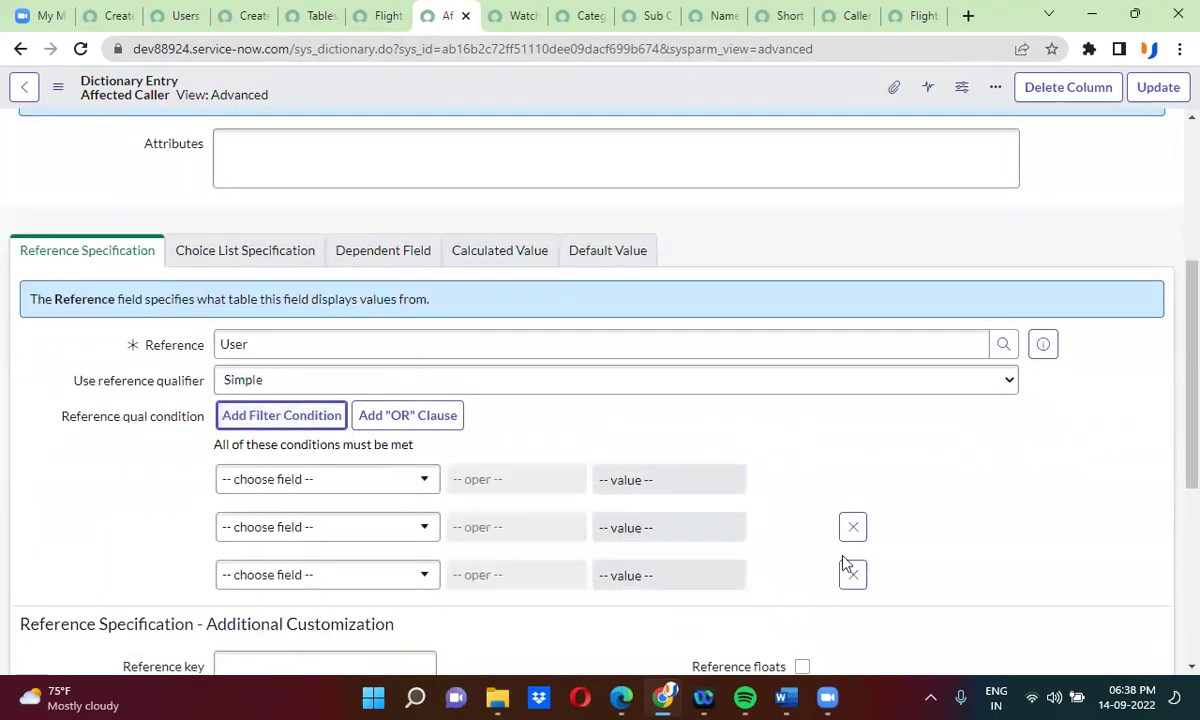
pyautogui.click(853, 530)
pyautogui.click(853, 527)
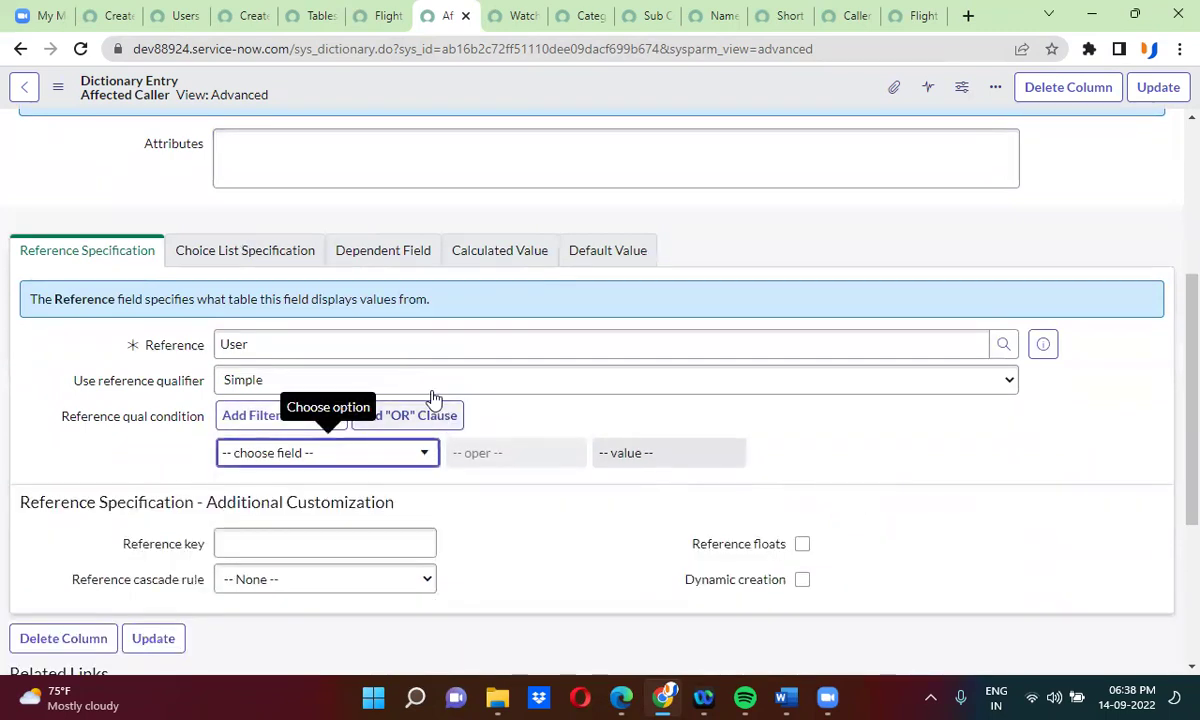
# Make the qualifier Advanced, reading javascript:'sys_id!='+current.u_caller
pyautogui.click(430, 390)
pyautogui.click(390, 440)
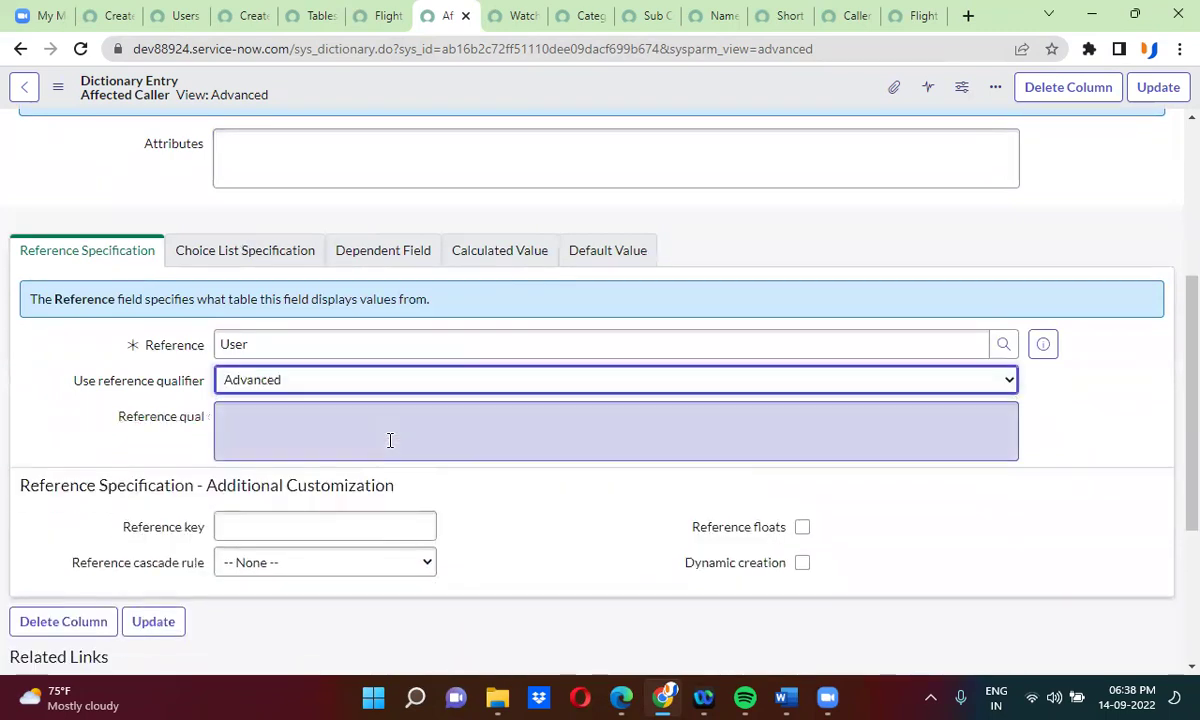
pyautogui.click(324, 421)
pyautogui.write("javascript:'sys_id!='+current.u_affected_caller")
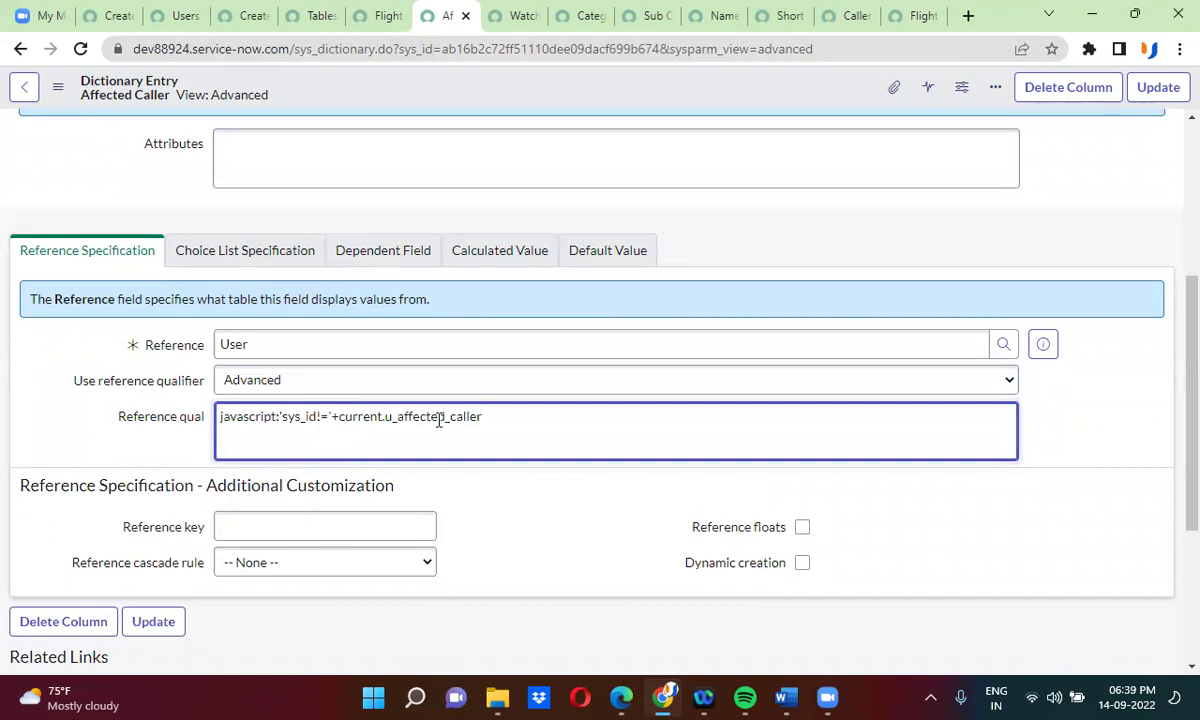
pyautogui.moveTo(445, 420); pyautogui.dragTo(400, 420)
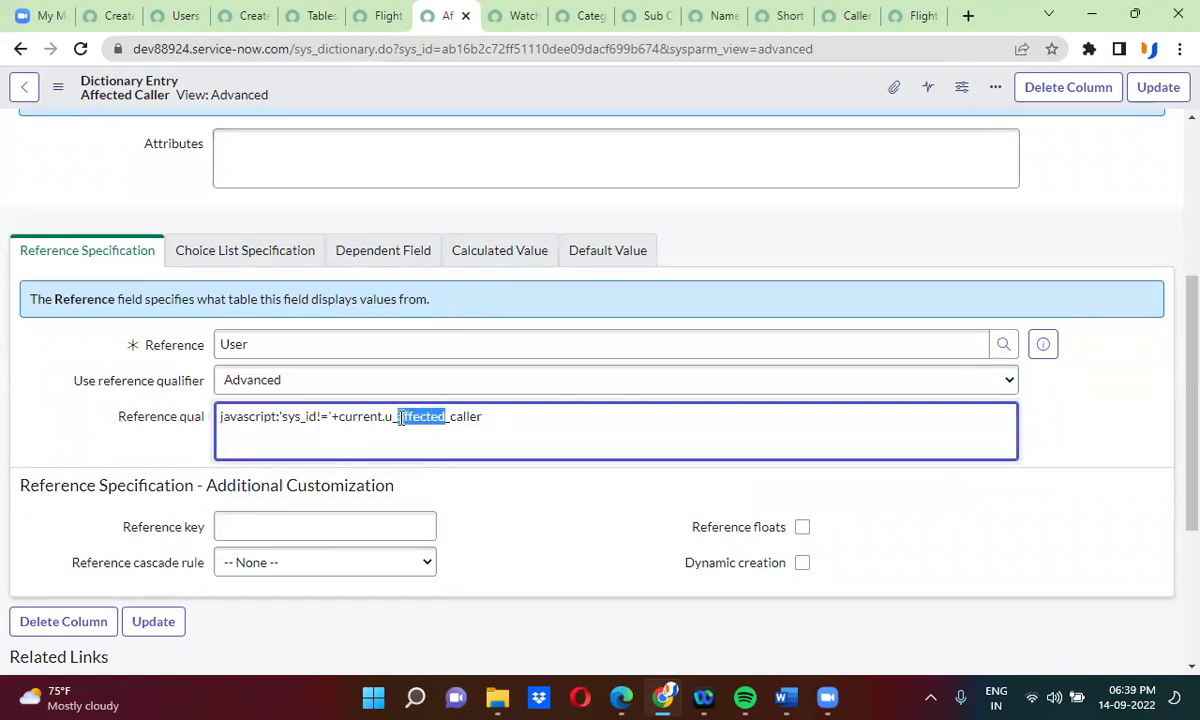
pyautogui.press('BackSpace')
pyautogui.press('BackSpace')
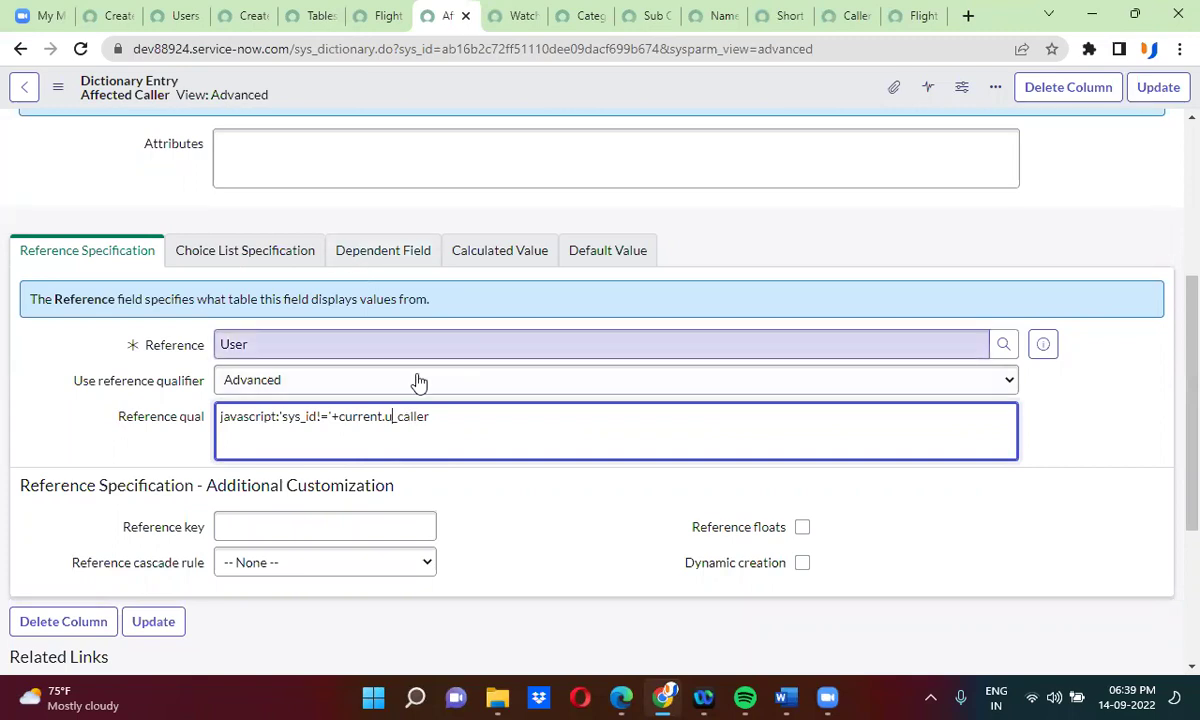
# Save the Affected Caller dictionary entry, then reload the new Flight Issue form twice, discarding unsaved changes
pyautogui.rightClick(525, 97)
pyautogui.click(563, 106)
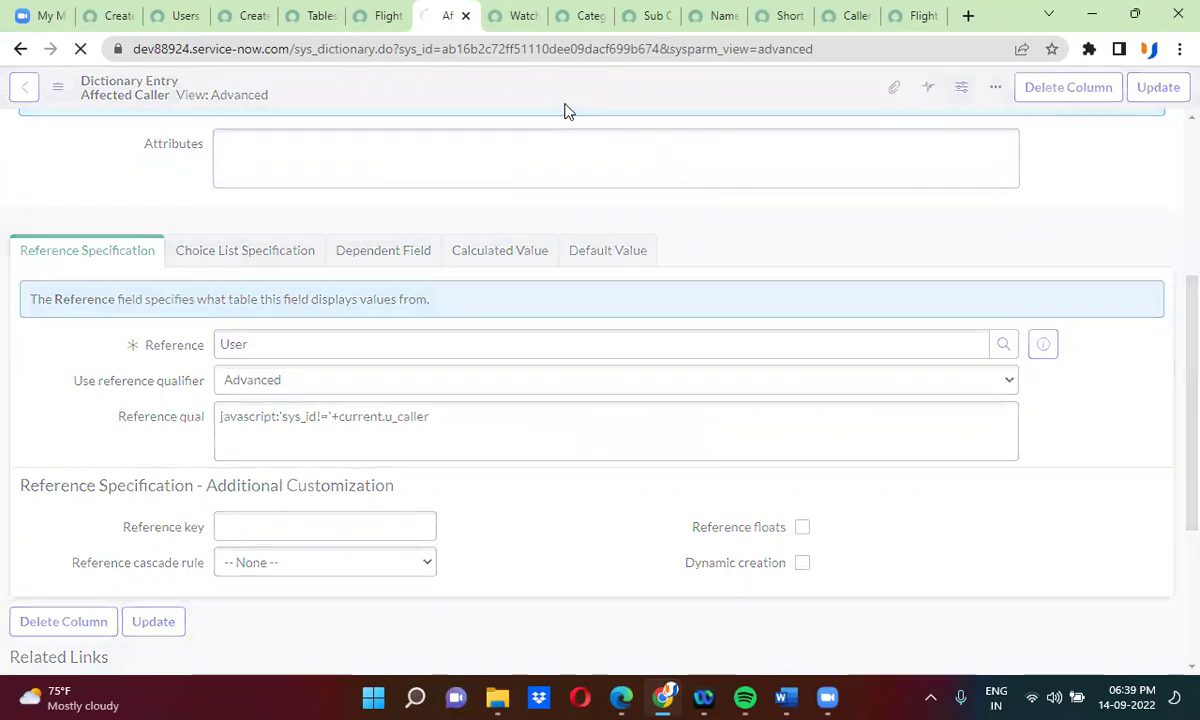
pyautogui.click(245, 15)
pyautogui.click(81, 49)
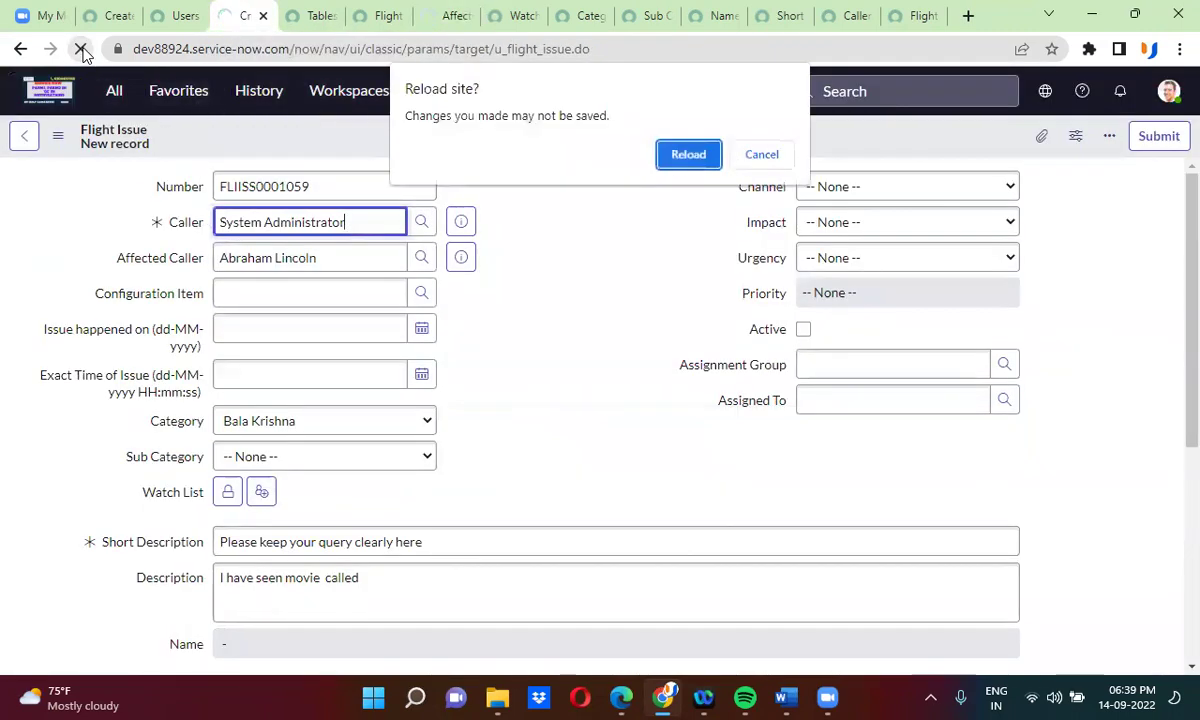
pyautogui.click(684, 162)
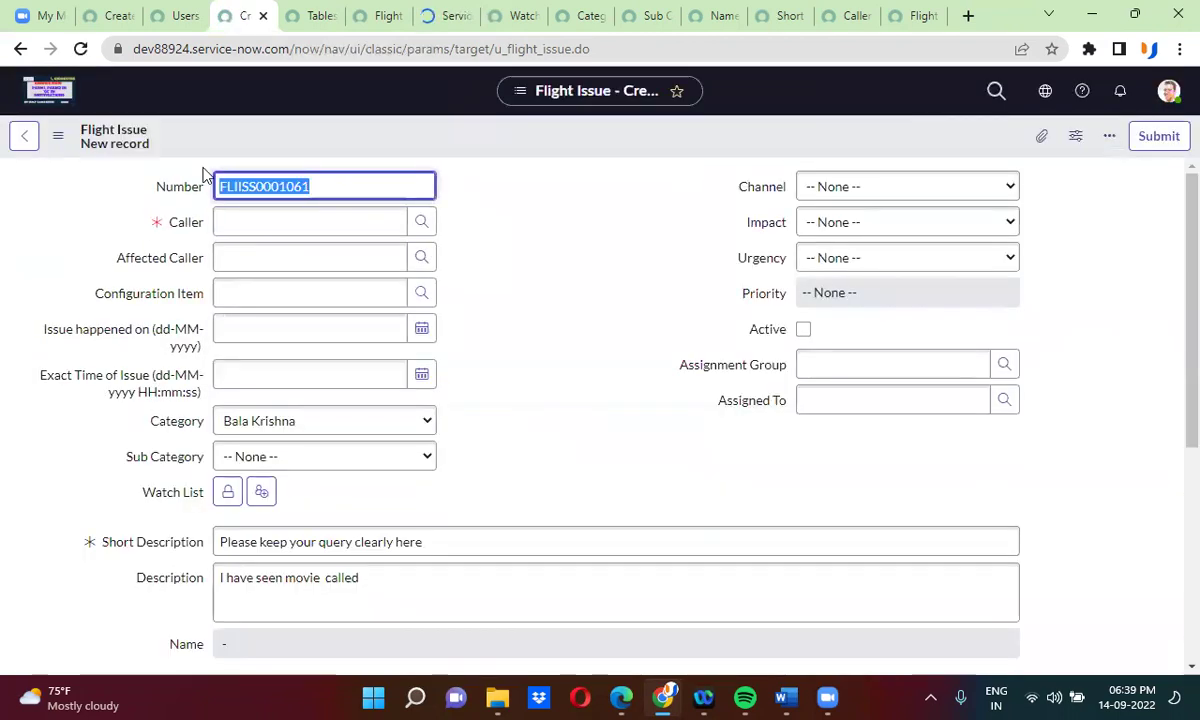
pyautogui.click(80, 50)
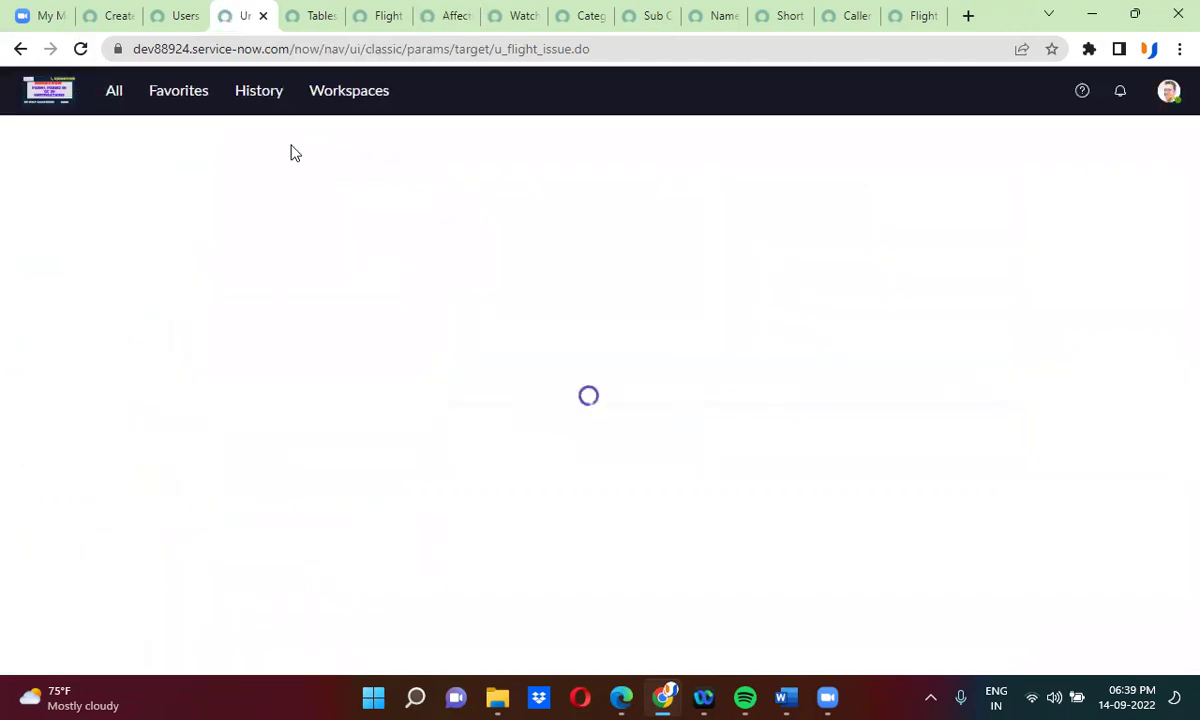
# Pick a user as Caller from autocomplete and paste the same name into Affected Caller
pyautogui.click(225, 223)
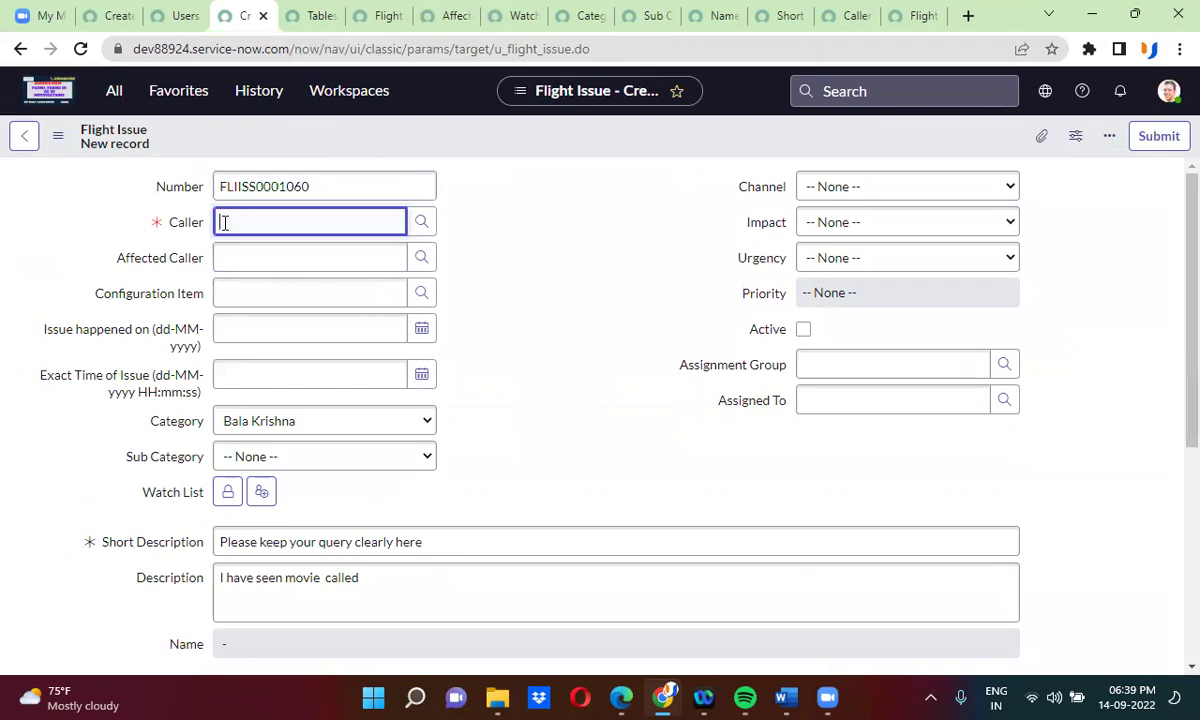
pyautogui.write('abel')
pyautogui.click(257, 258)
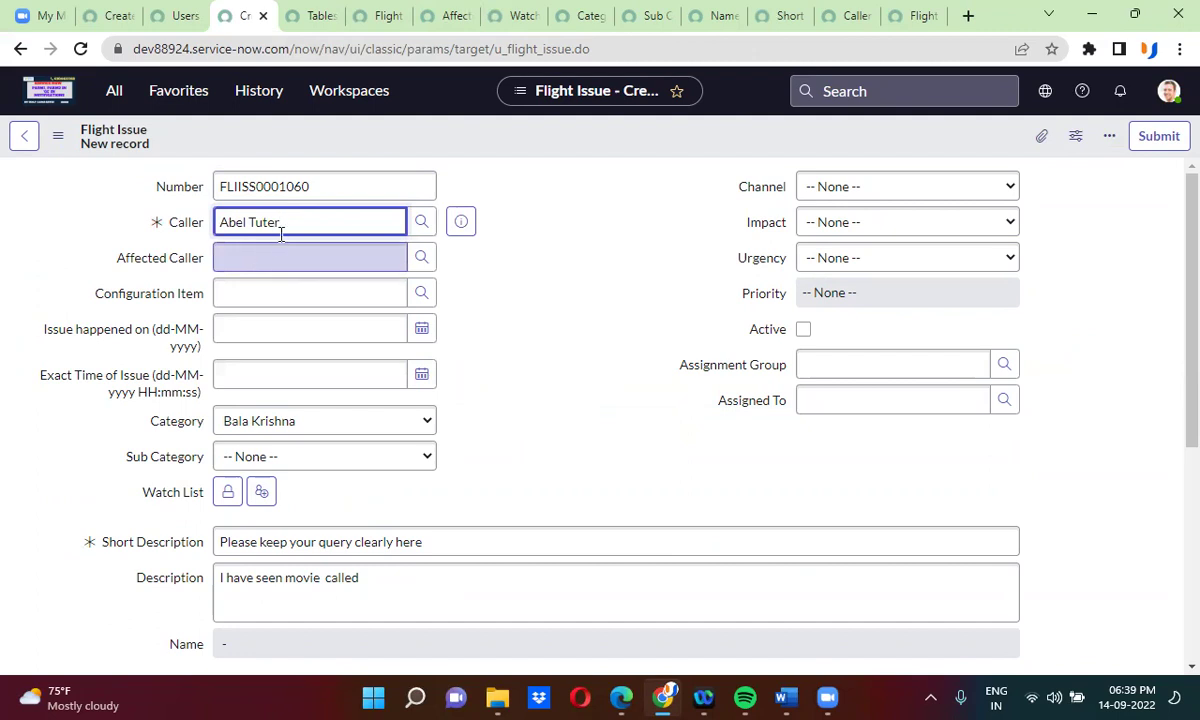
pyautogui.tripleClick(285, 221)
pyautogui.hotkey('ctrl', 'c')
pyautogui.click(287, 255)
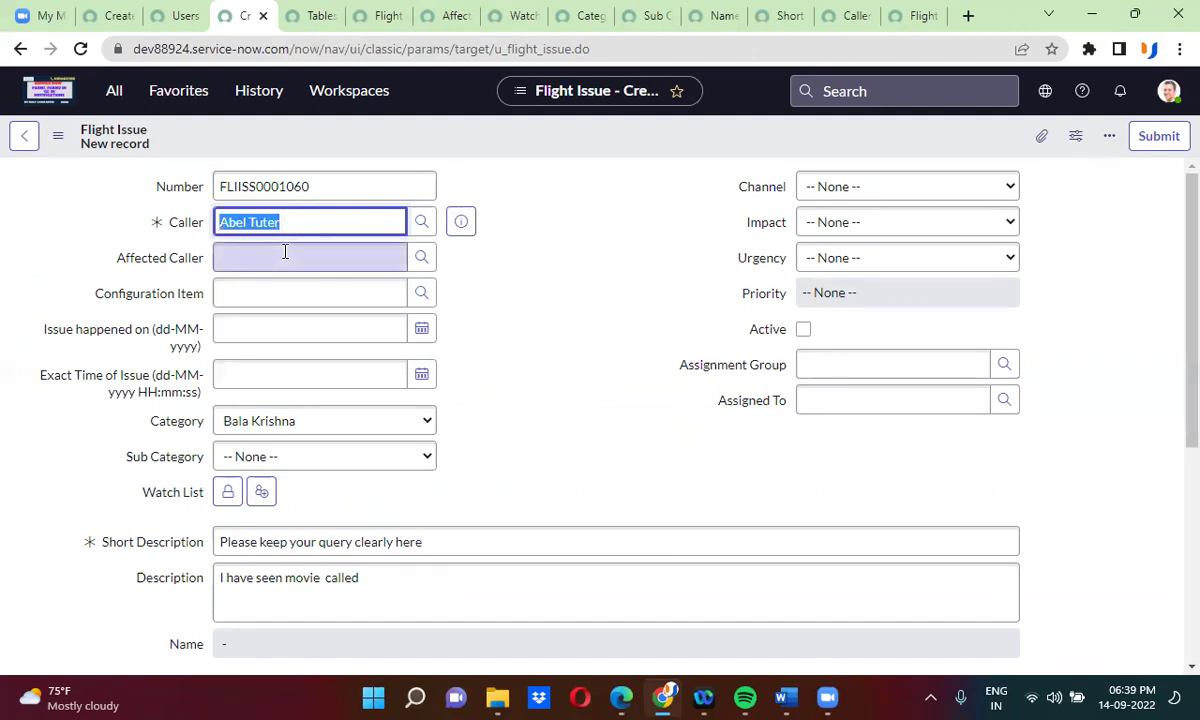
pyautogui.hotkey('ctrl', 'v')
pyautogui.click(590, 243)
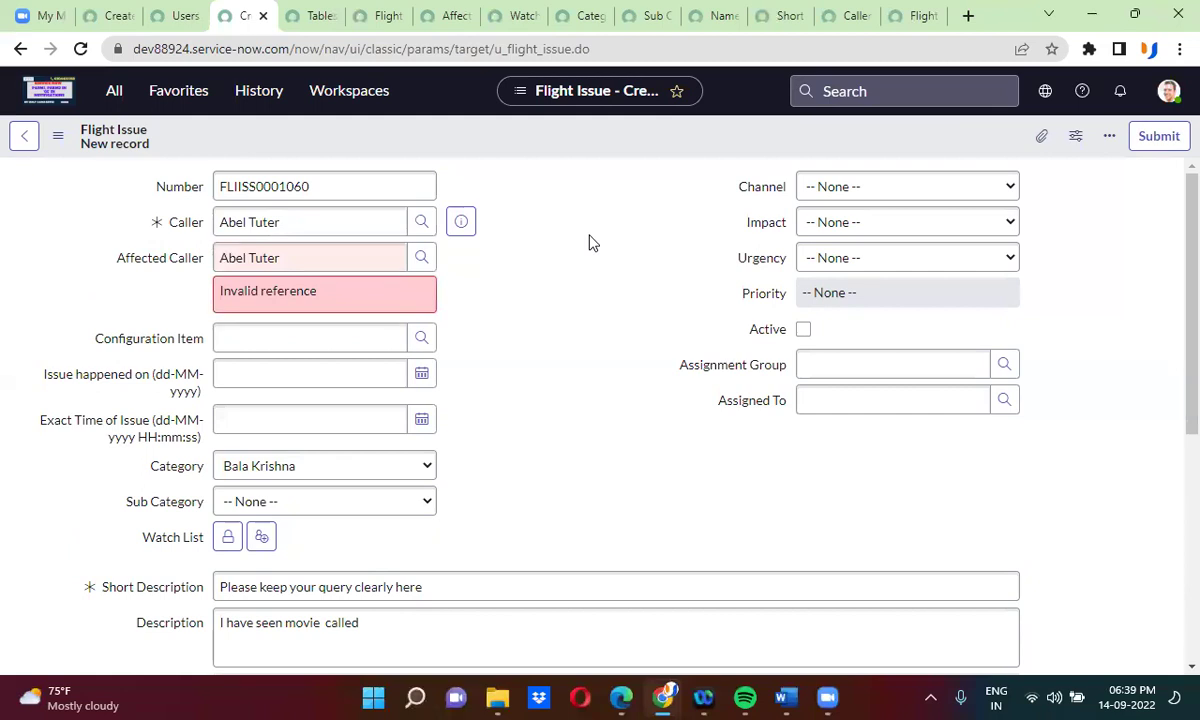
# Reverse the order: clear Caller, pick the user as Affected Caller, then paste them into Caller
pyautogui.tripleClick(290, 222)
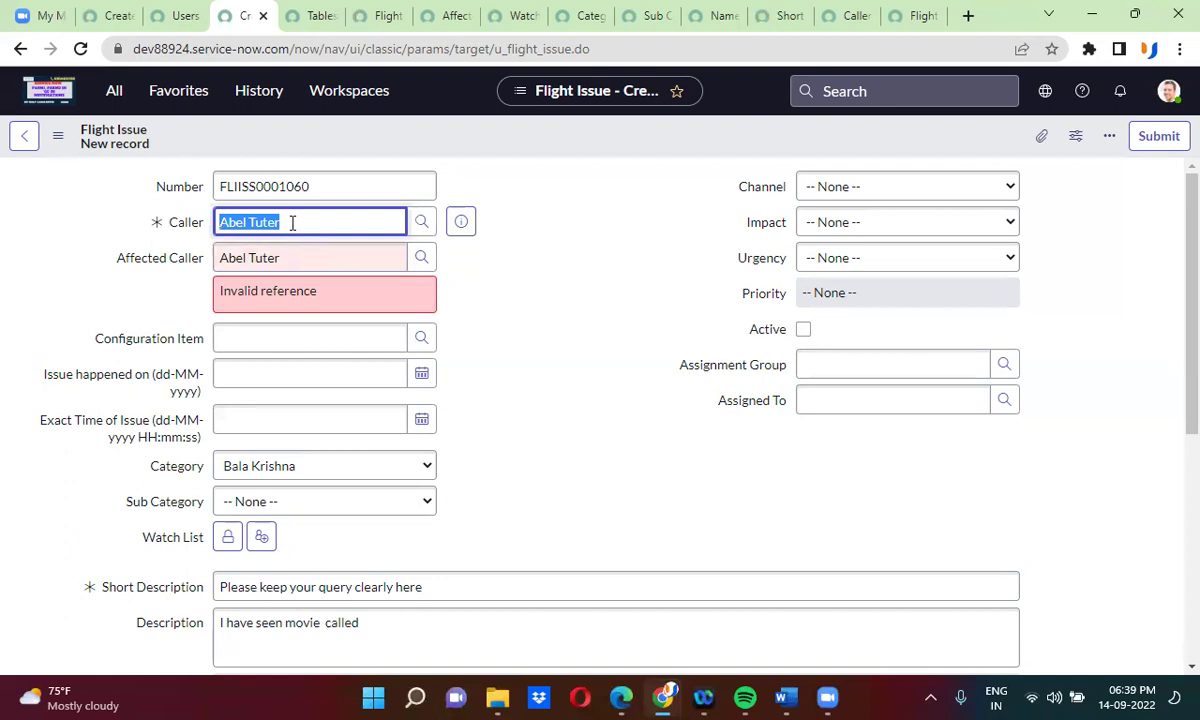
pyautogui.press('BackSpace')
pyautogui.click(619, 222)
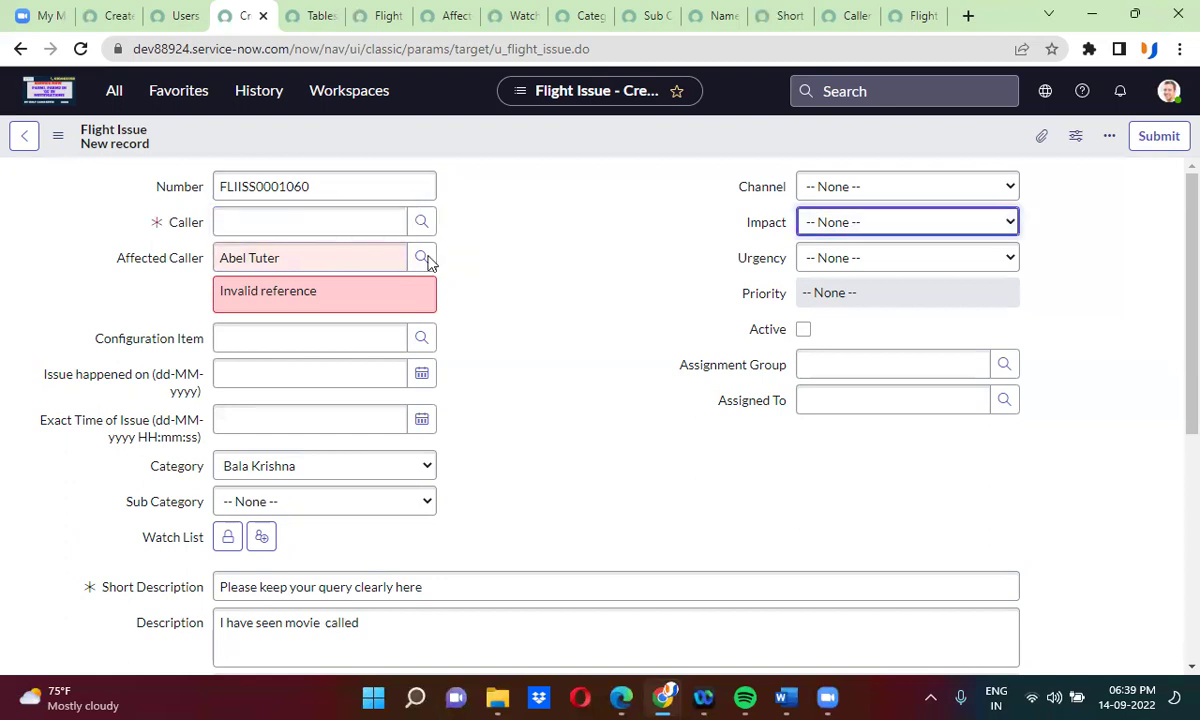
pyautogui.click(280, 258)
pyautogui.press('BackSpace')
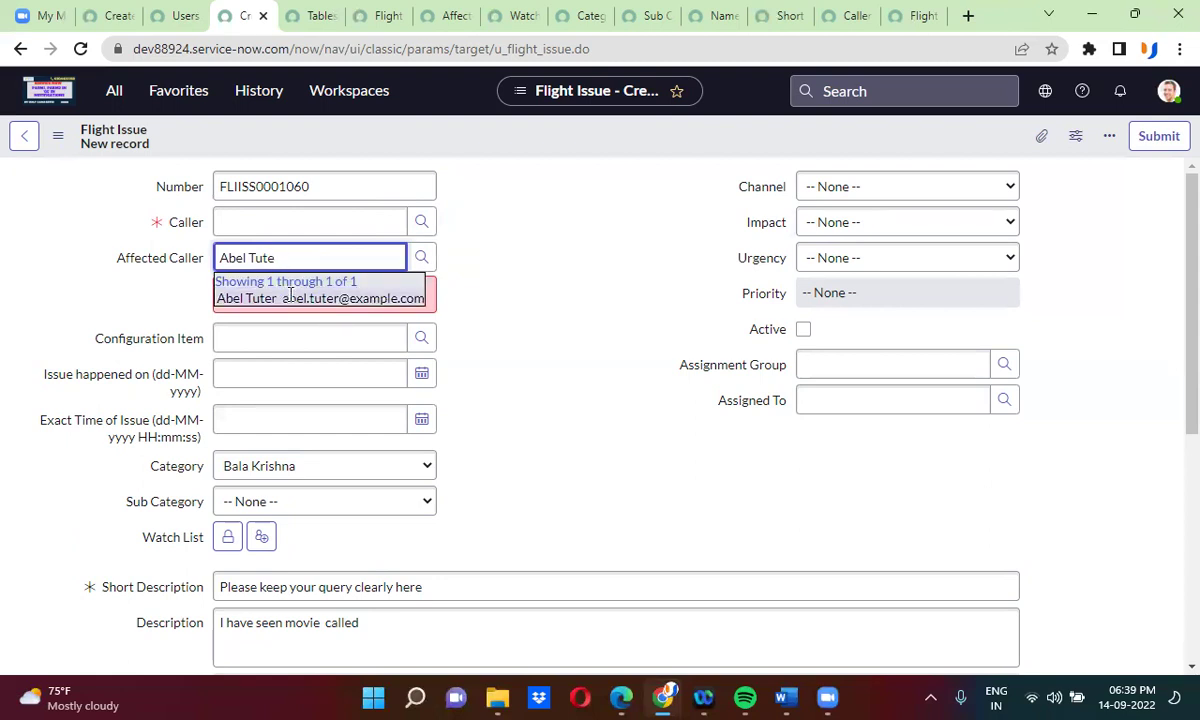
pyautogui.click(290, 295)
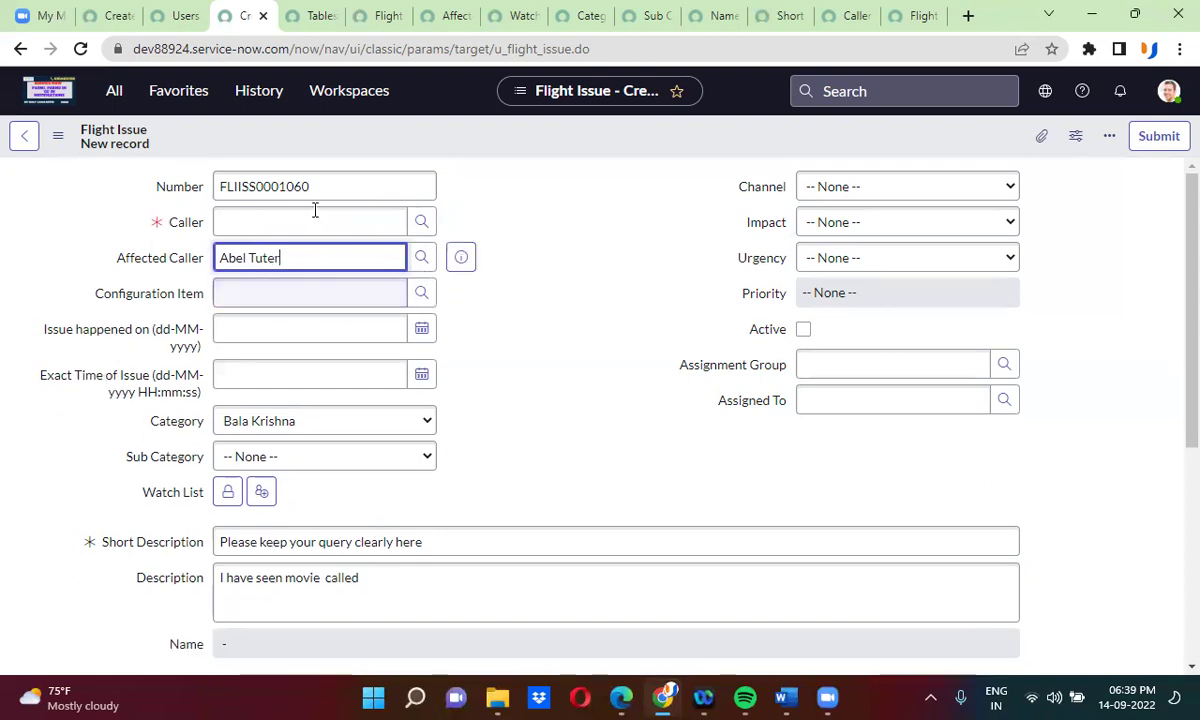
pyautogui.click(258, 217)
pyautogui.hotkey('ctrl', 'v')
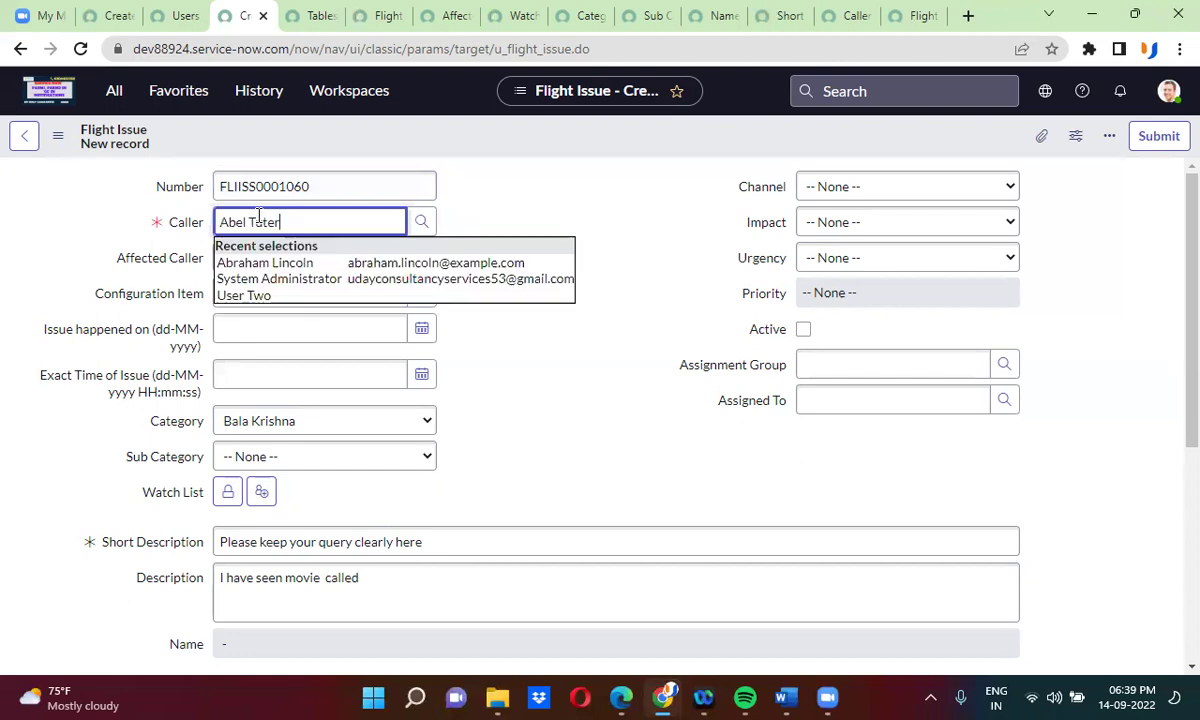
pyautogui.click(502, 207)
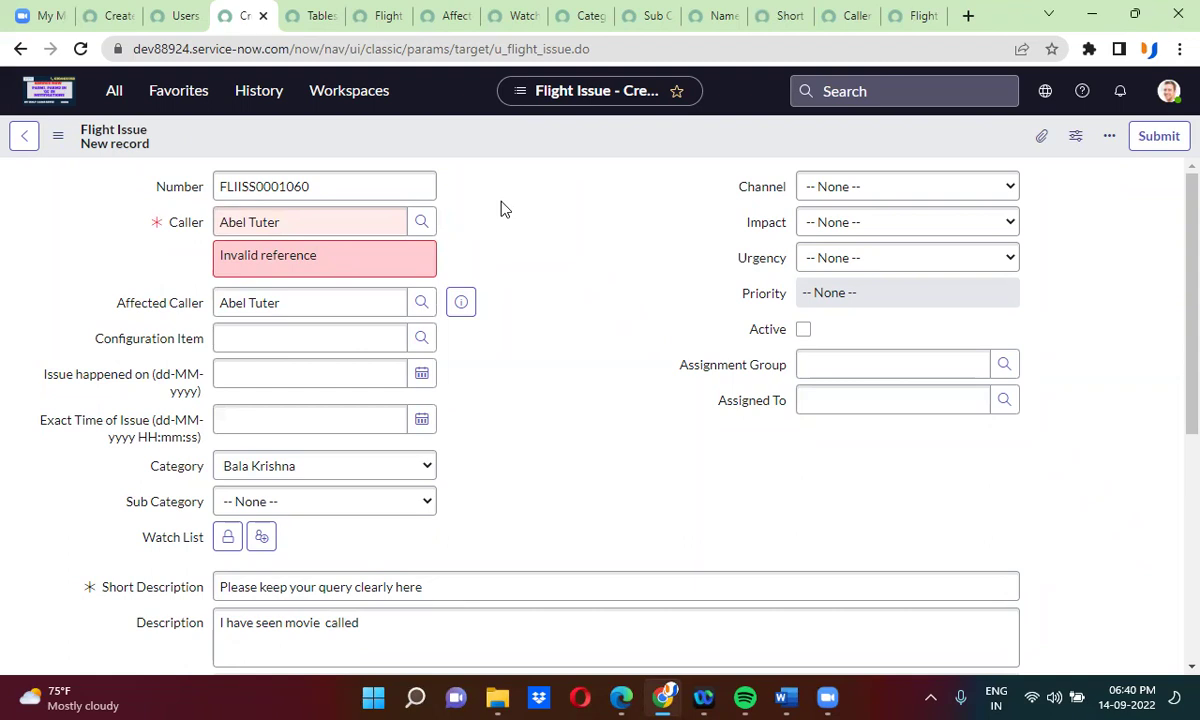
# Replace the Caller with a different user found by searching 'abra'
pyautogui.click(283, 221)
pyautogui.hotkey('ctrl', 'a')
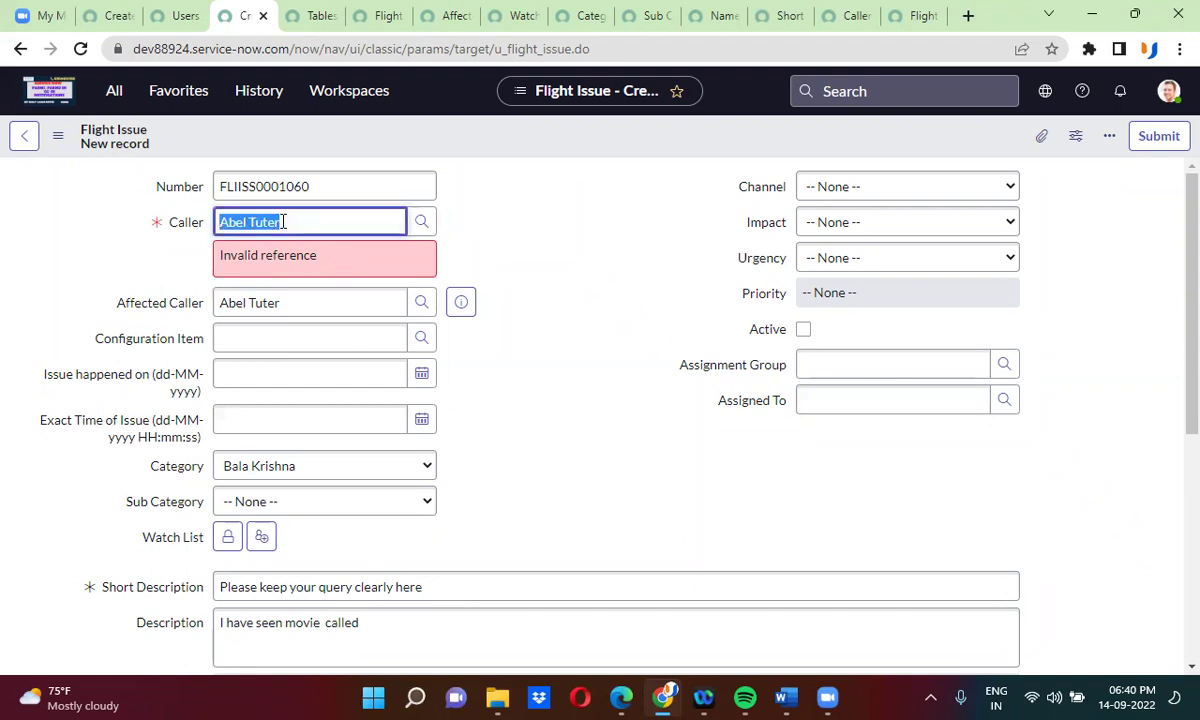
pyautogui.press('BackSpace')
pyautogui.write('abra')
pyautogui.click(281, 259)
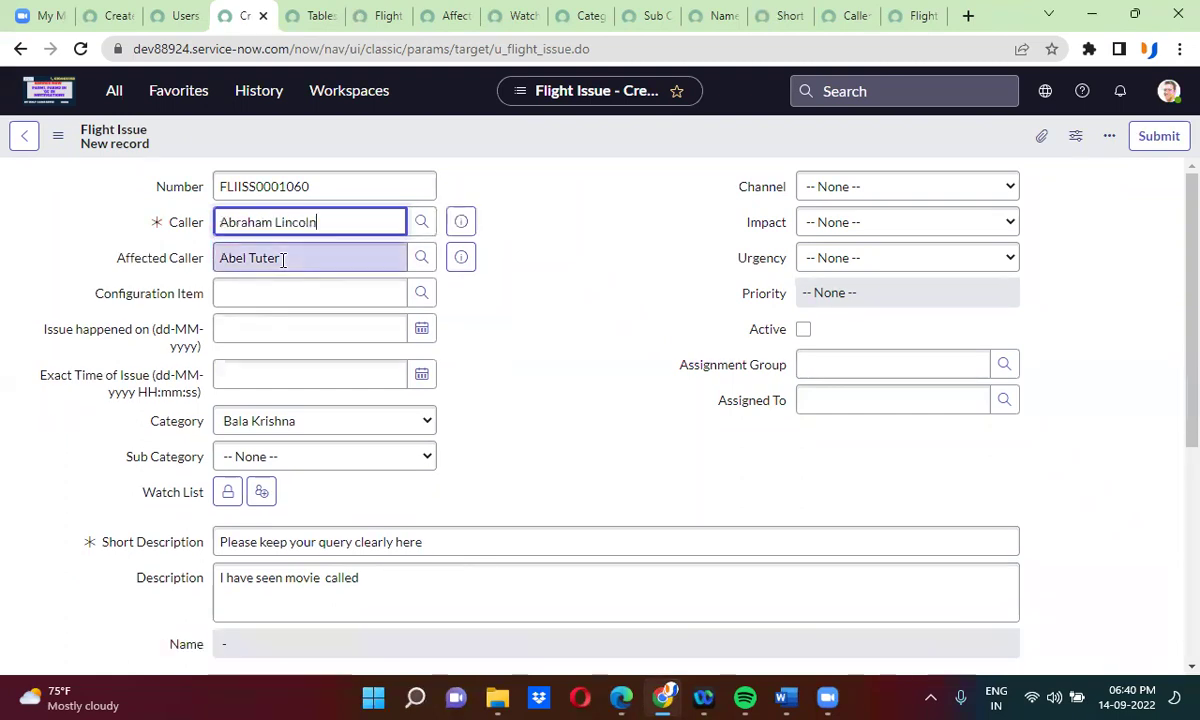
# Copy the Caller's name into Affected Caller so it shows Invalid reference
pyautogui.doubleClick(319, 254)
pyautogui.hotkey('ctrl', 'a')
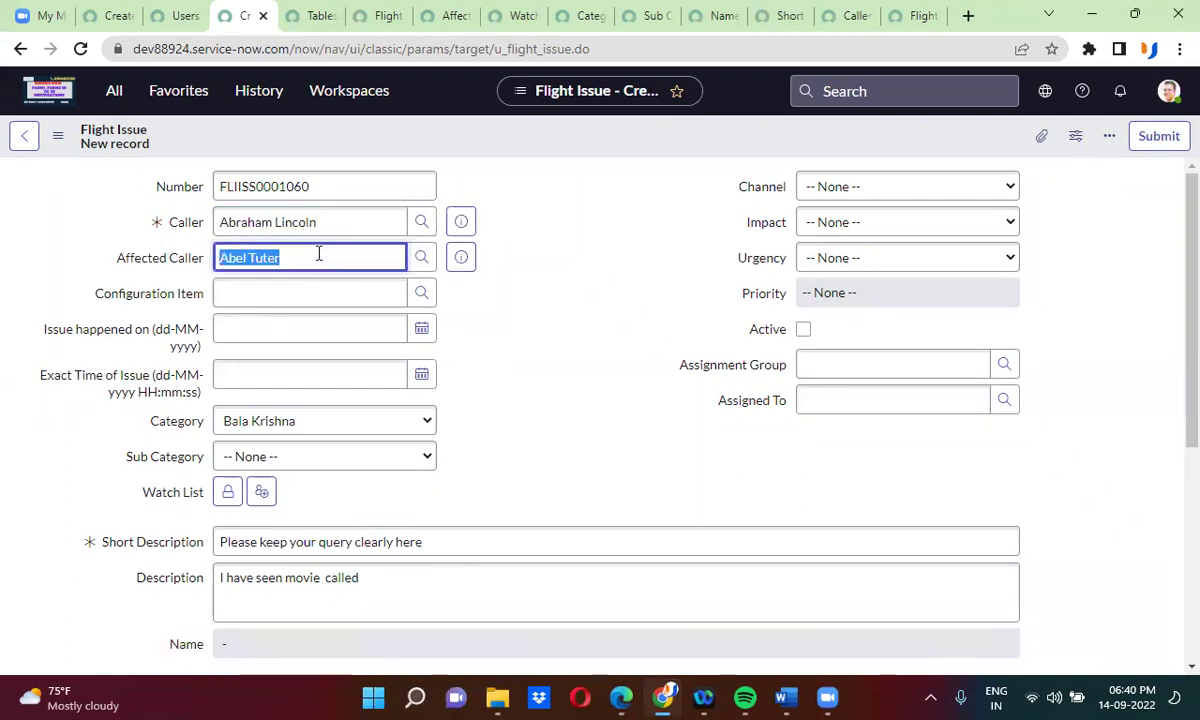
pyautogui.write('abr')
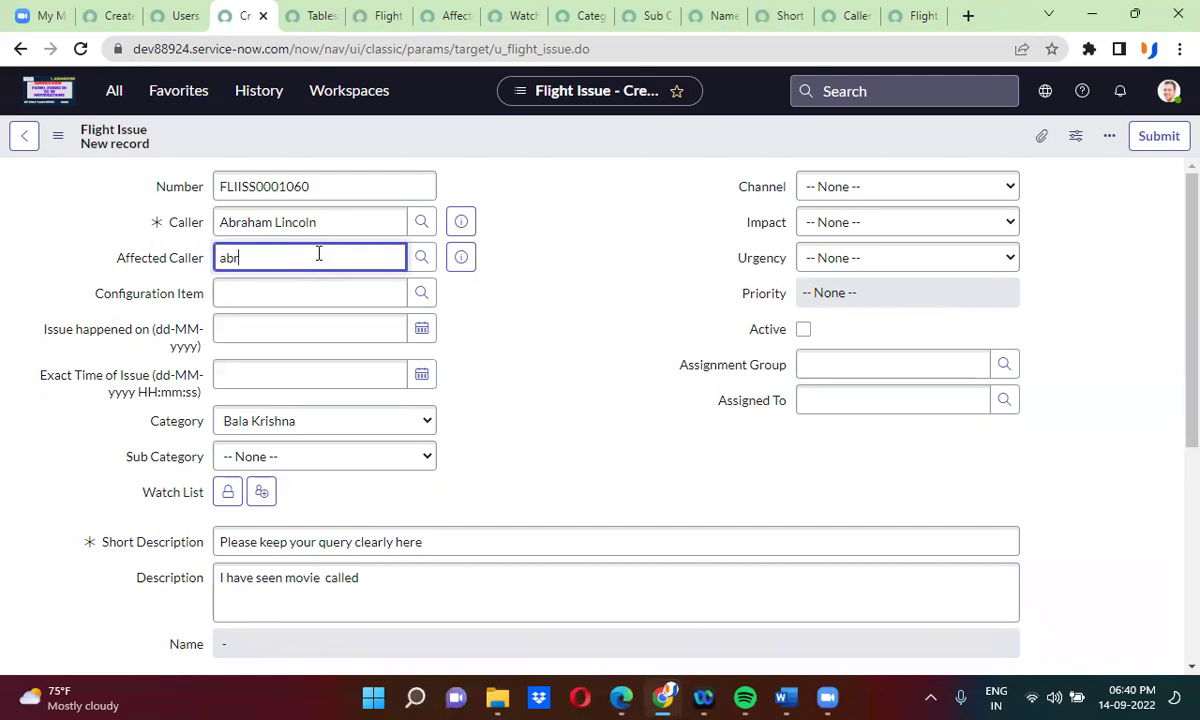
pyautogui.doubleClick(303, 223)
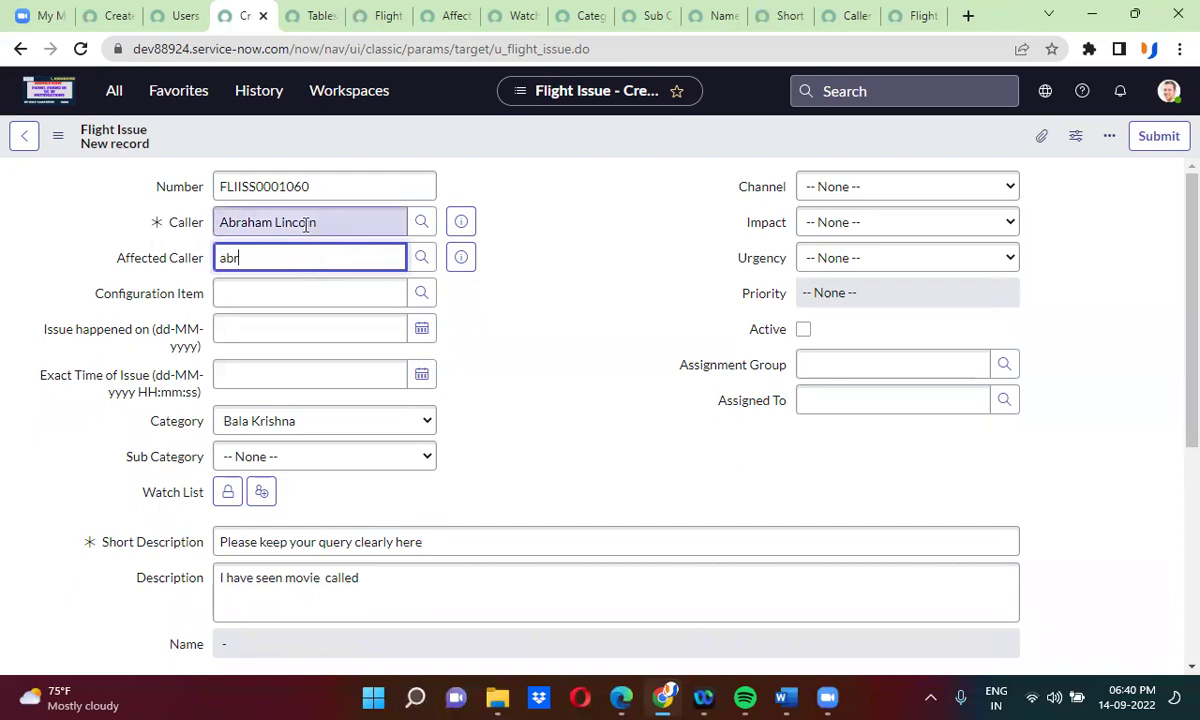
pyautogui.hotkey('ctrl', 'a')
pyautogui.hotkey('ctrl', 'c')
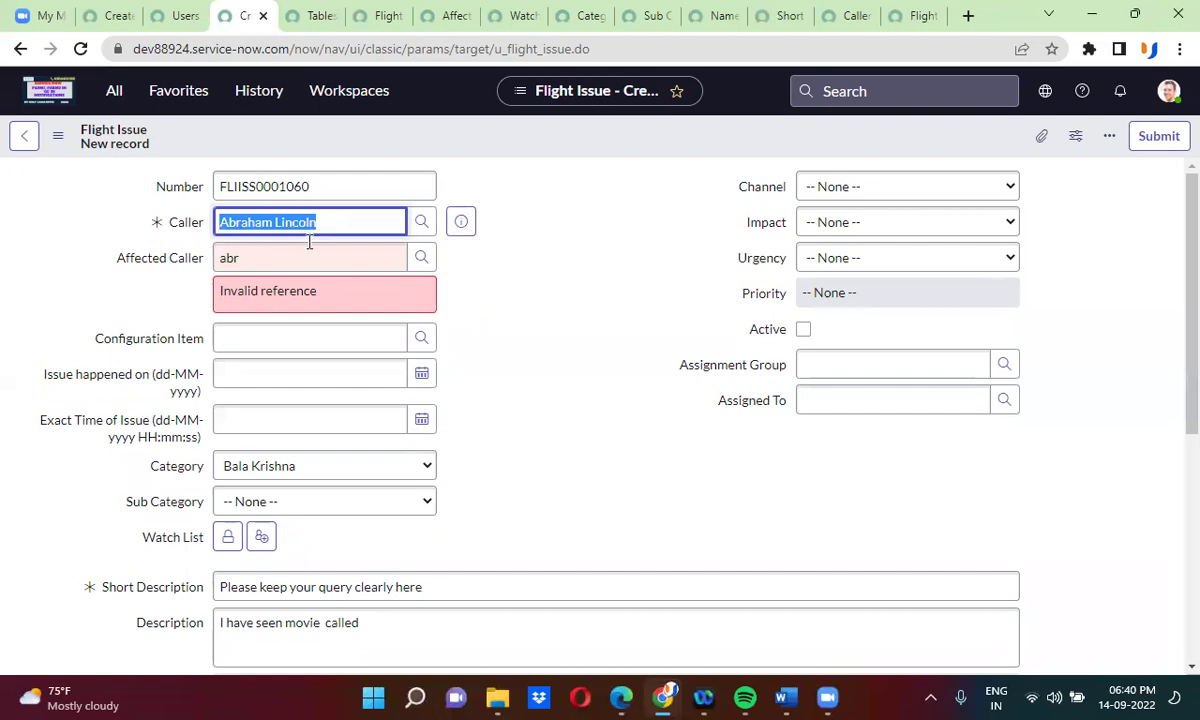
pyautogui.doubleClick(313, 259)
pyautogui.hotkey('ctrl', 'v')
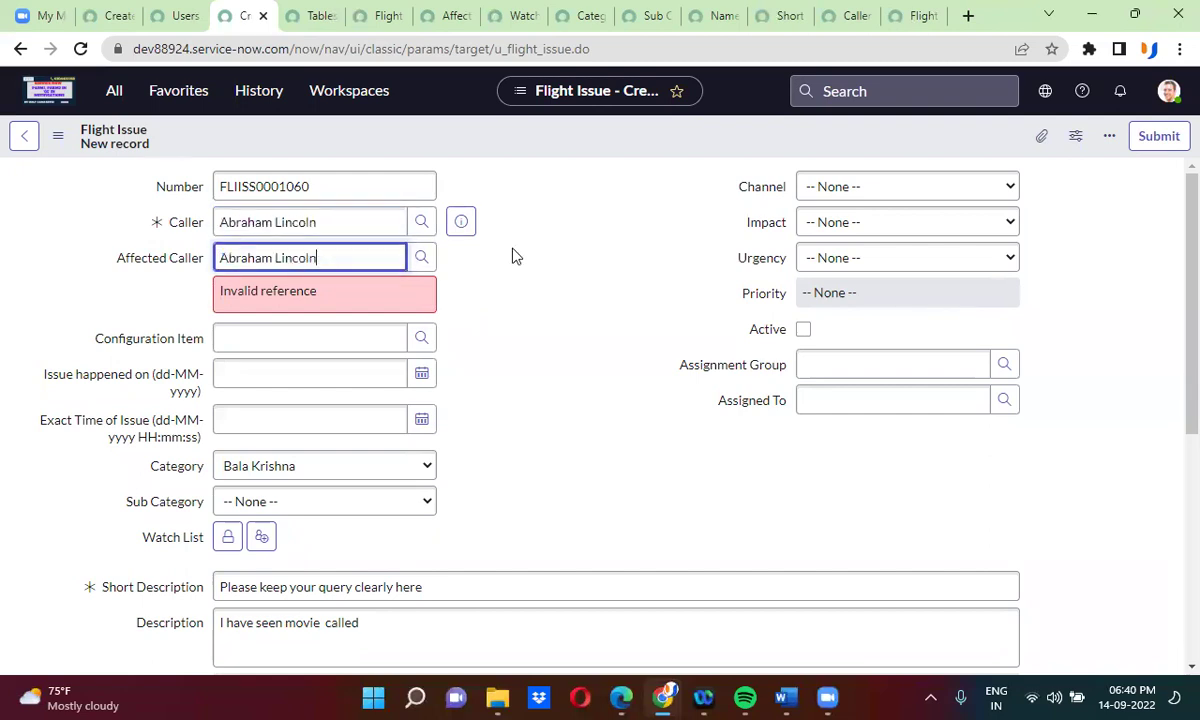
pyautogui.click(512, 256)
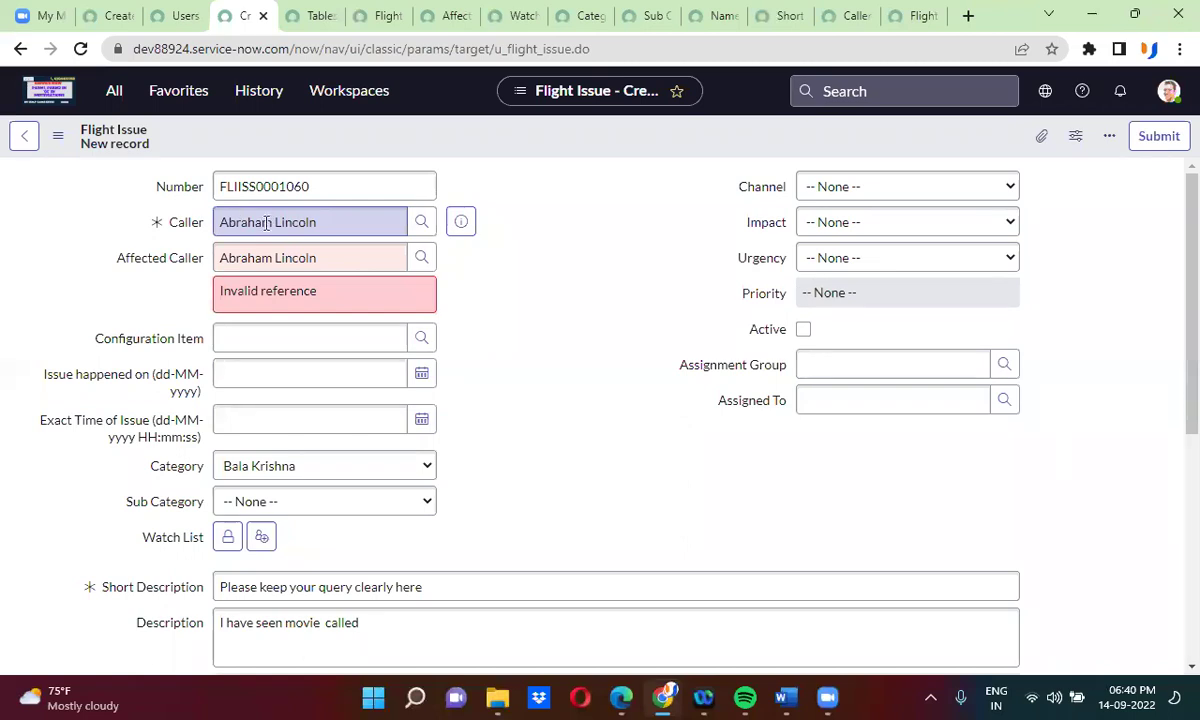
# Recheck the Caller and Affected Caller values, ending in the Affected Caller field for editing
pyautogui.click(182, 229)
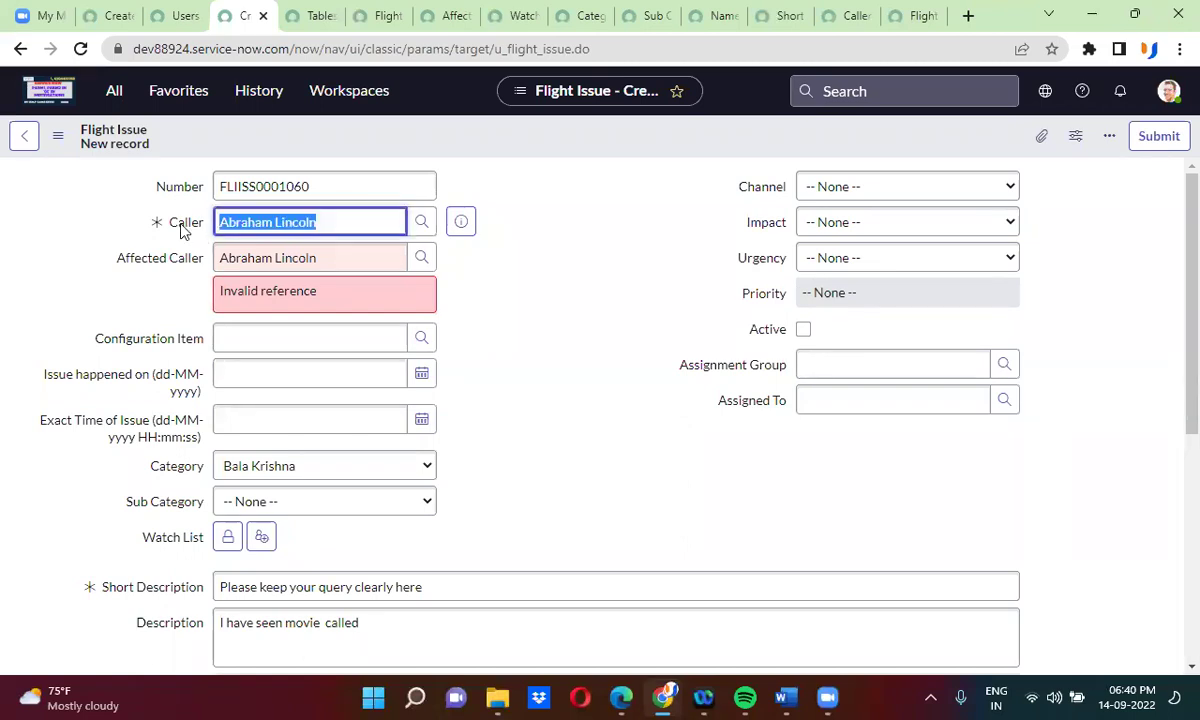
pyautogui.click(182, 229)
pyautogui.click(493, 252)
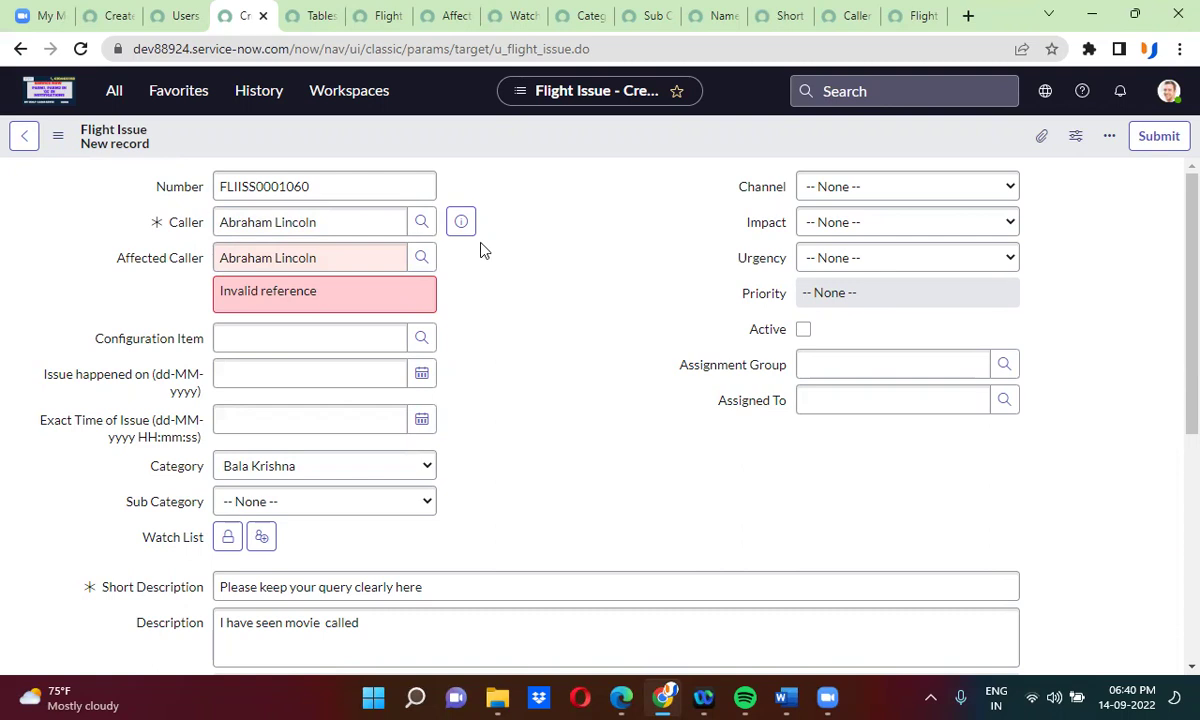
pyautogui.click(243, 227)
pyautogui.click(198, 258)
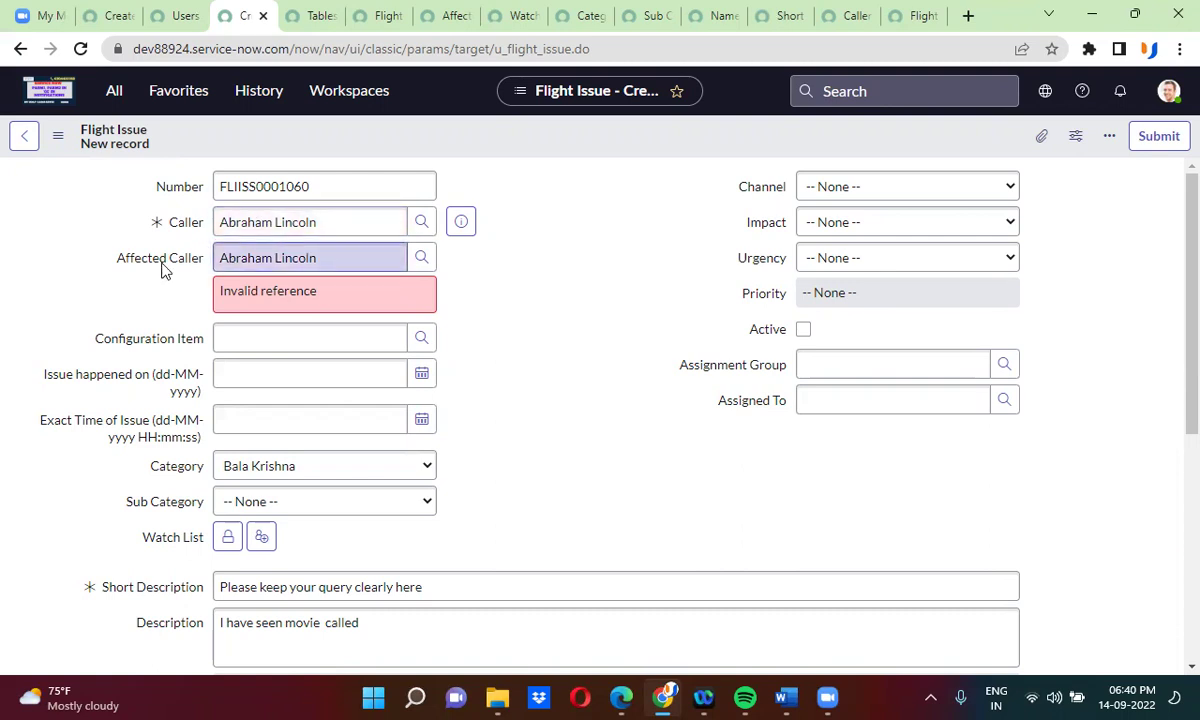
pyautogui.click(158, 258)
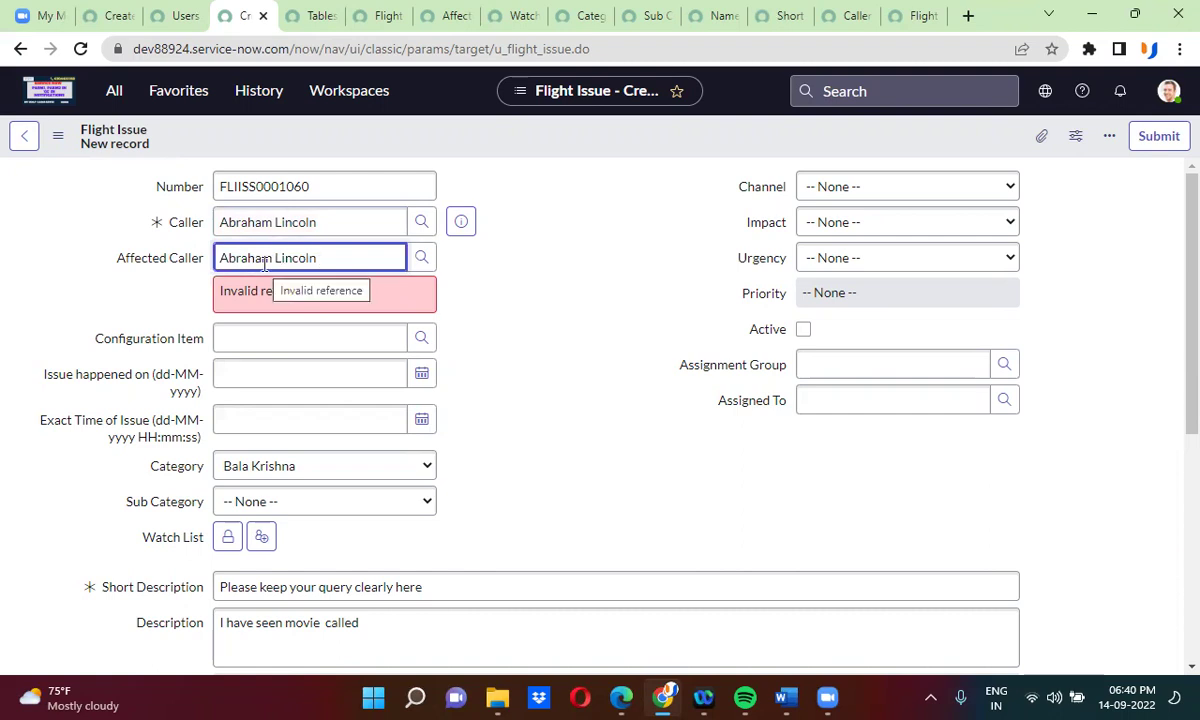